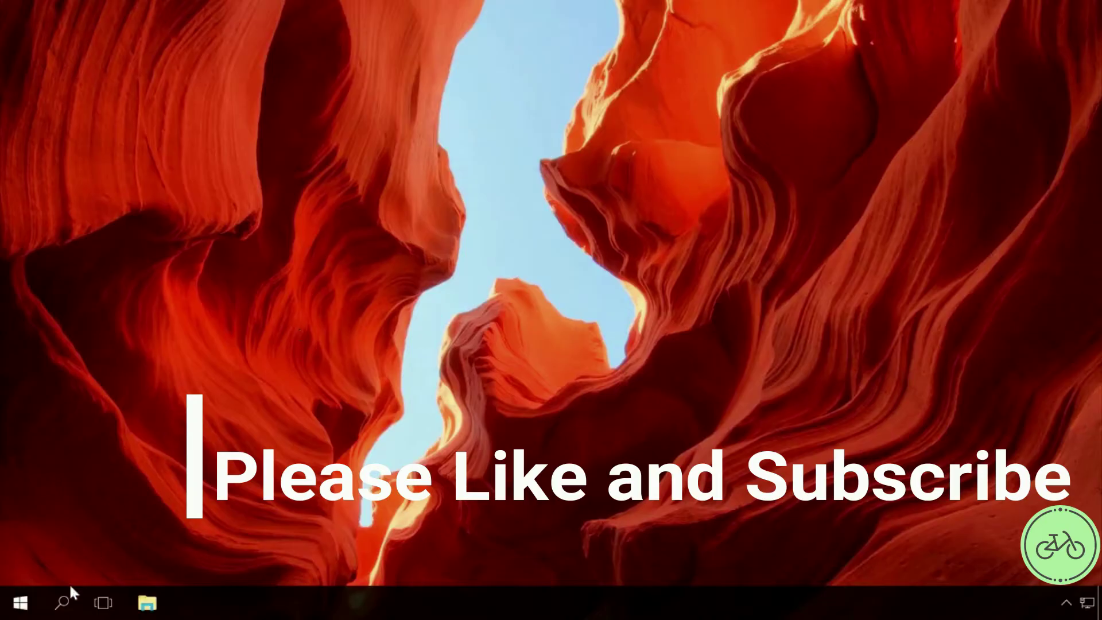
# Step: Find Control Panel through Start search and open its System information page
pyautogui.click(65, 601)
pyautogui.write('con')
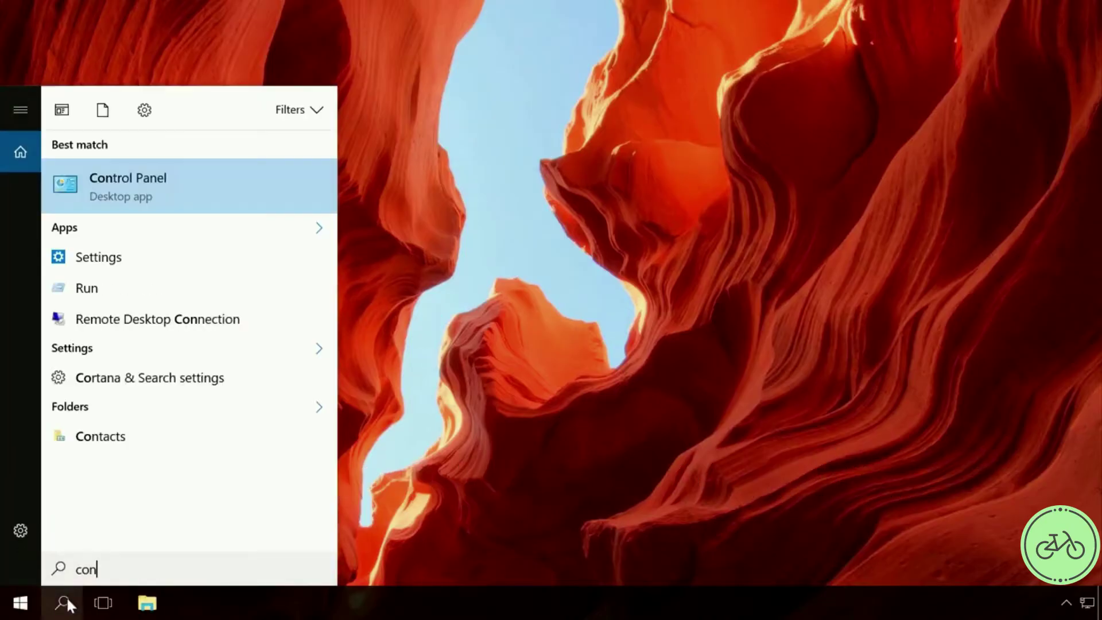
pyautogui.write('t')
pyautogui.click(247, 177)
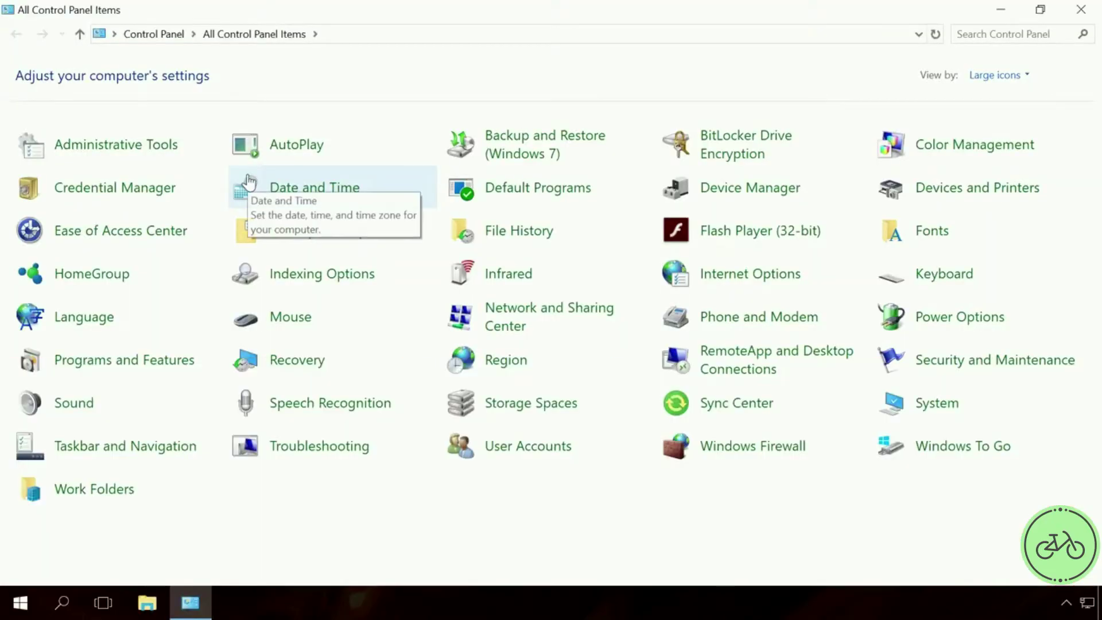
pyautogui.click(928, 407)
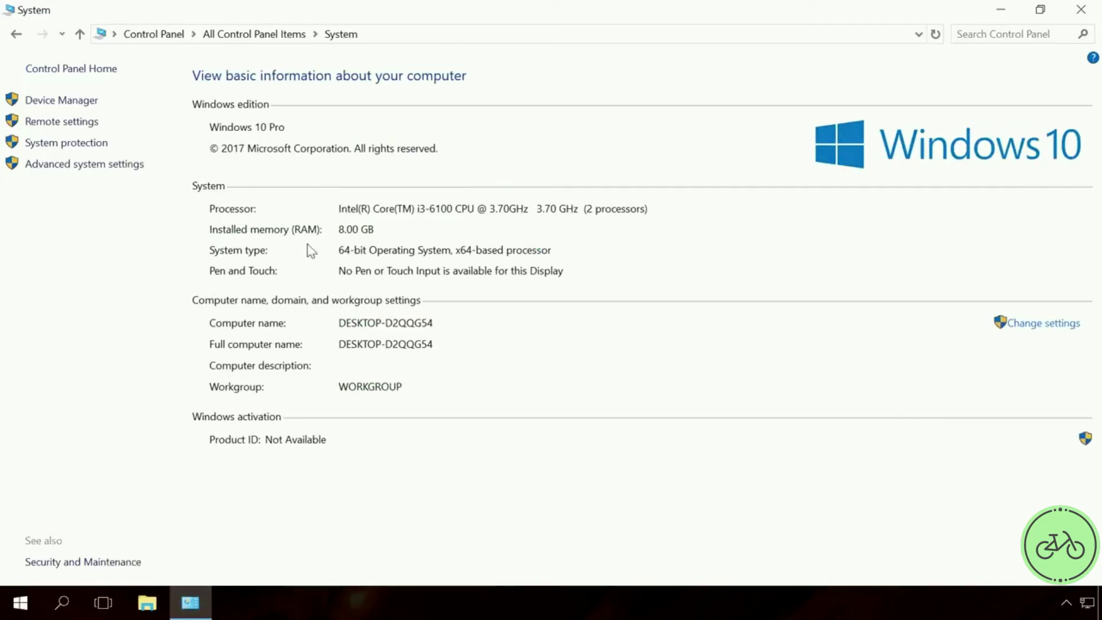
# Step: Enable 'Allow remote connections to this computer' in Remote settings and apply it
pyautogui.click(92, 122)
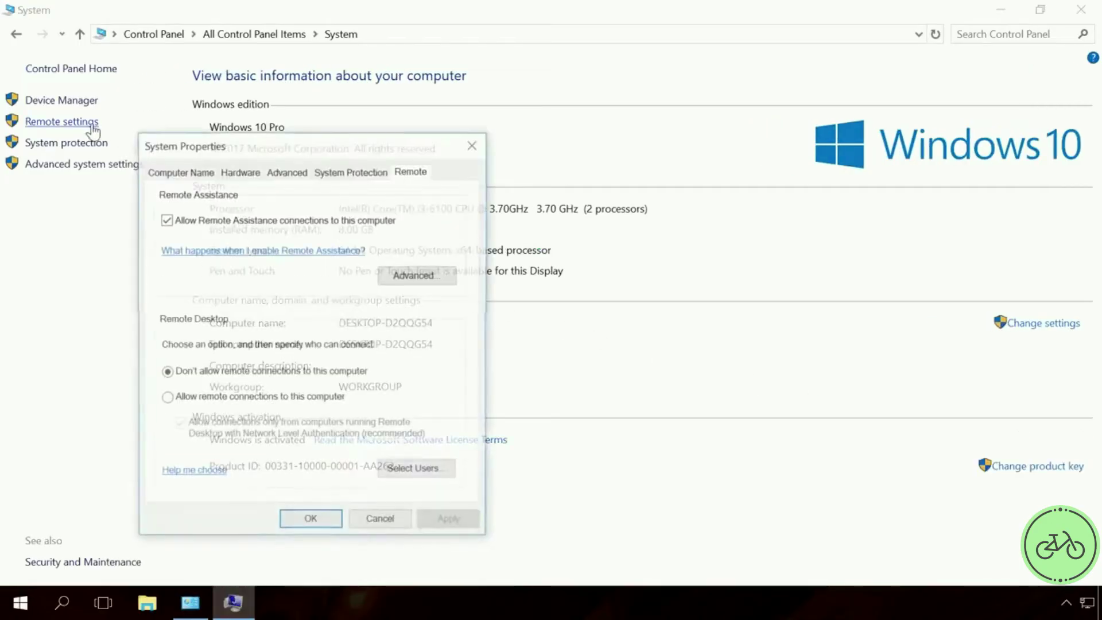
pyautogui.moveTo(216, 150); pyautogui.dragTo(488, 129)
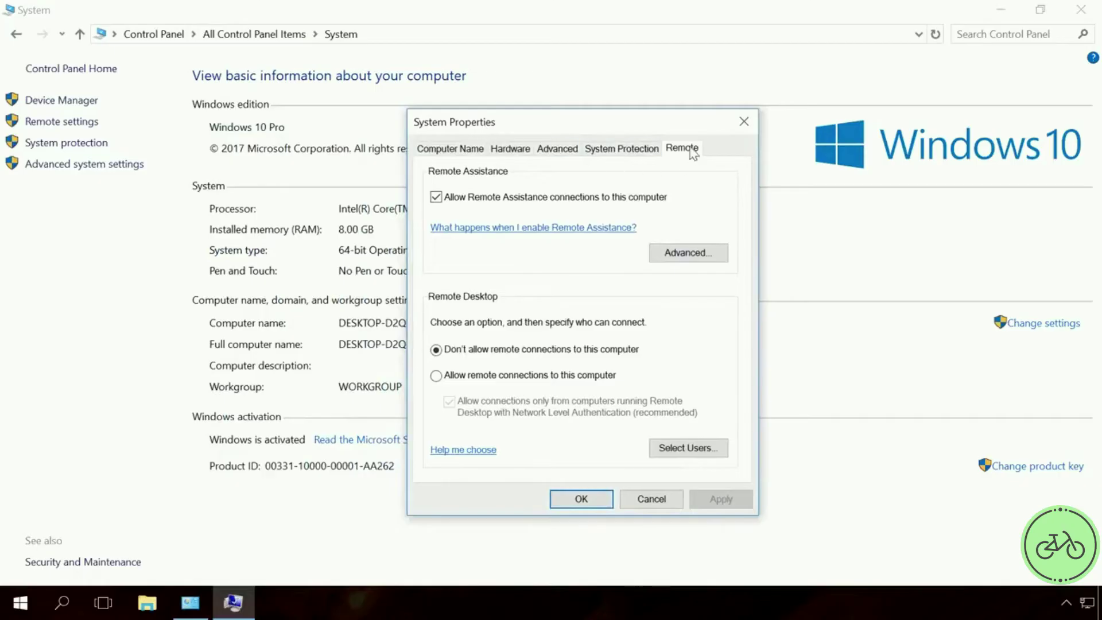
pyautogui.click(457, 379)
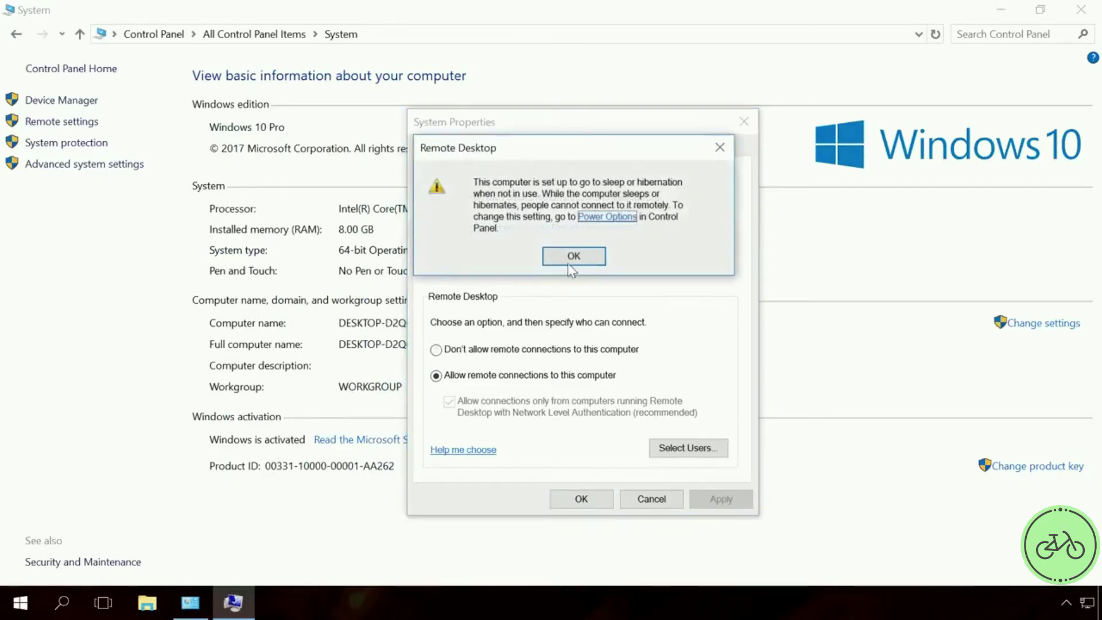
pyautogui.click(573, 259)
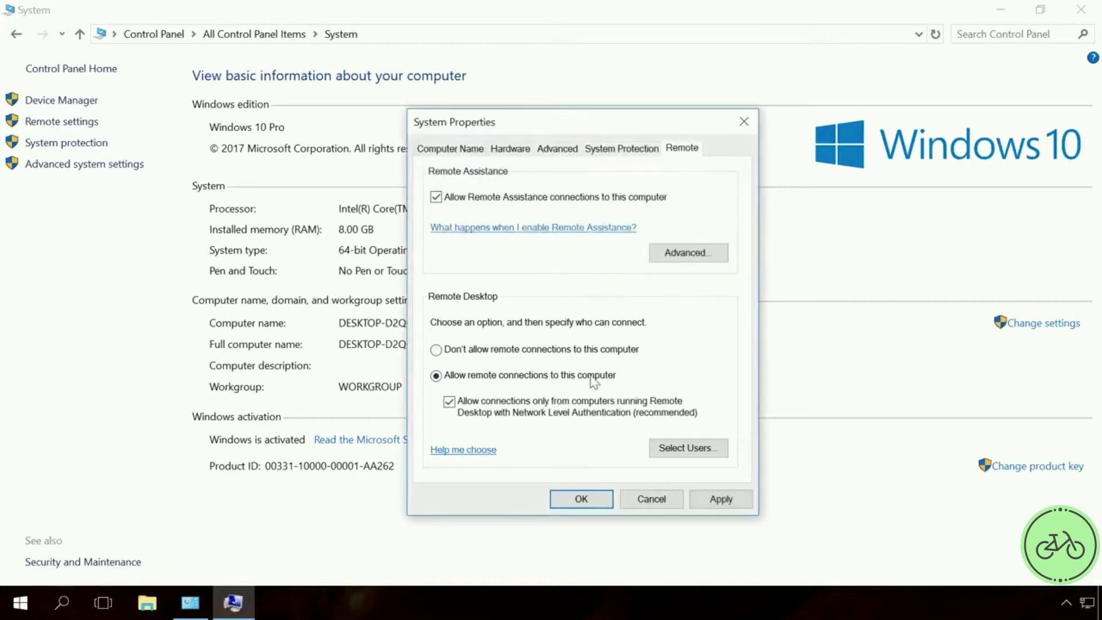
pyautogui.click(721, 499)
pyautogui.click(582, 499)
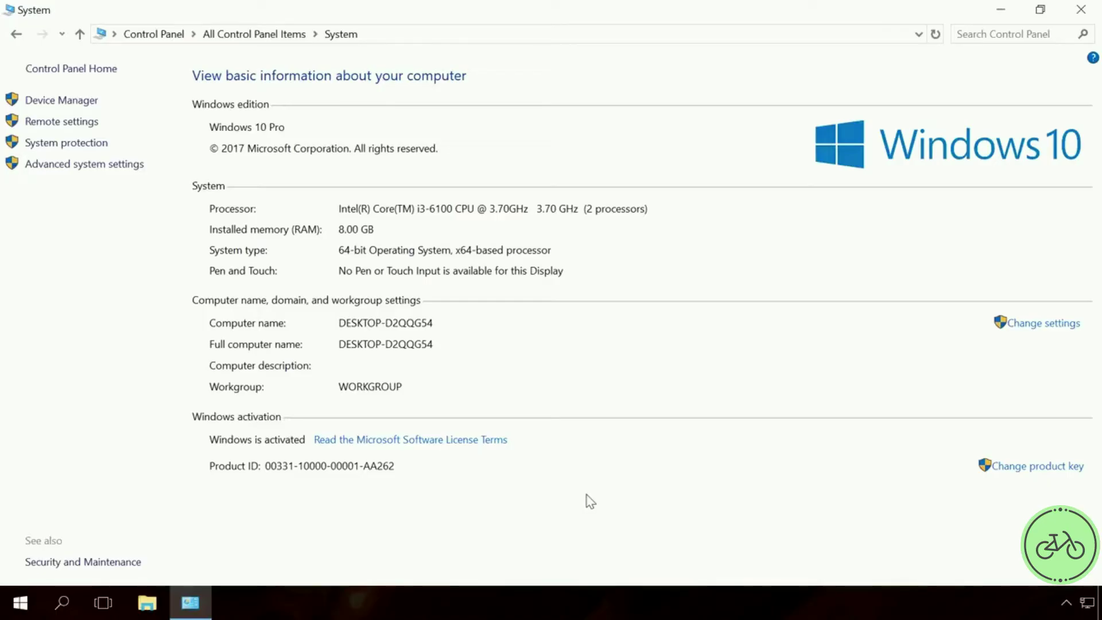
pyautogui.click(172, 38)
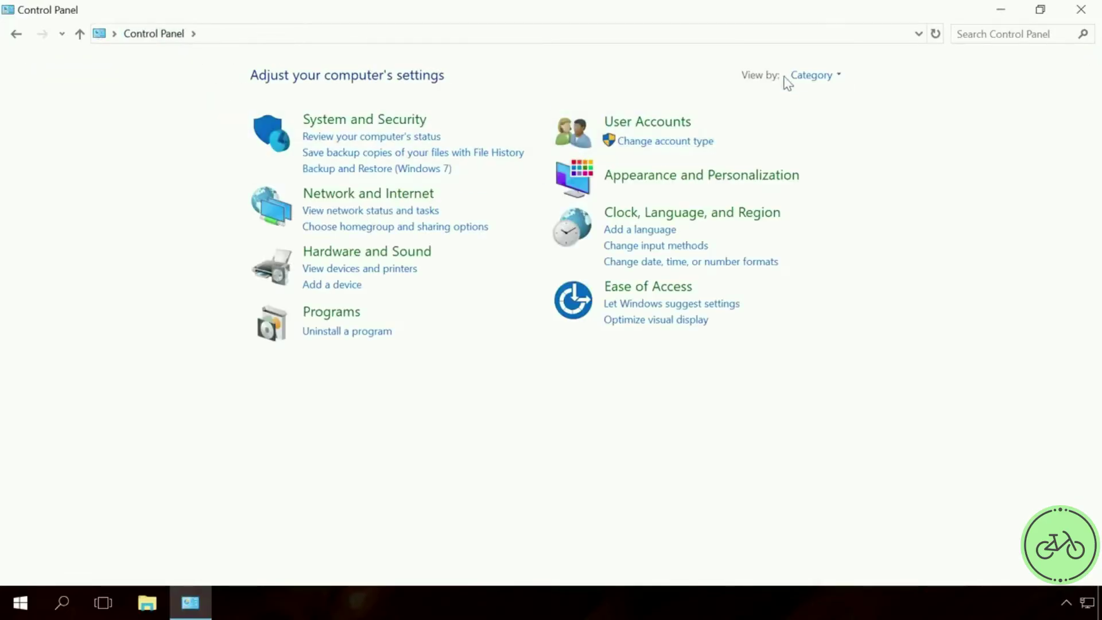
# Step: View Control Panel as Large icons and open Ethernet0 status from Network and Sharing Center
pyautogui.click(807, 76)
pyautogui.click(832, 120)
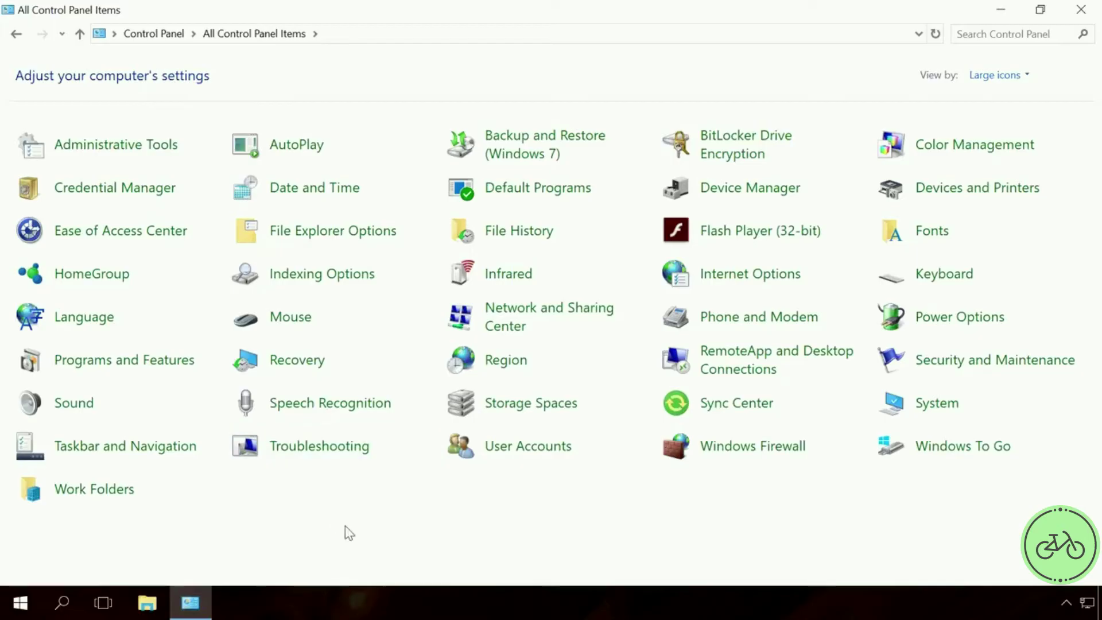
pyautogui.click(552, 313)
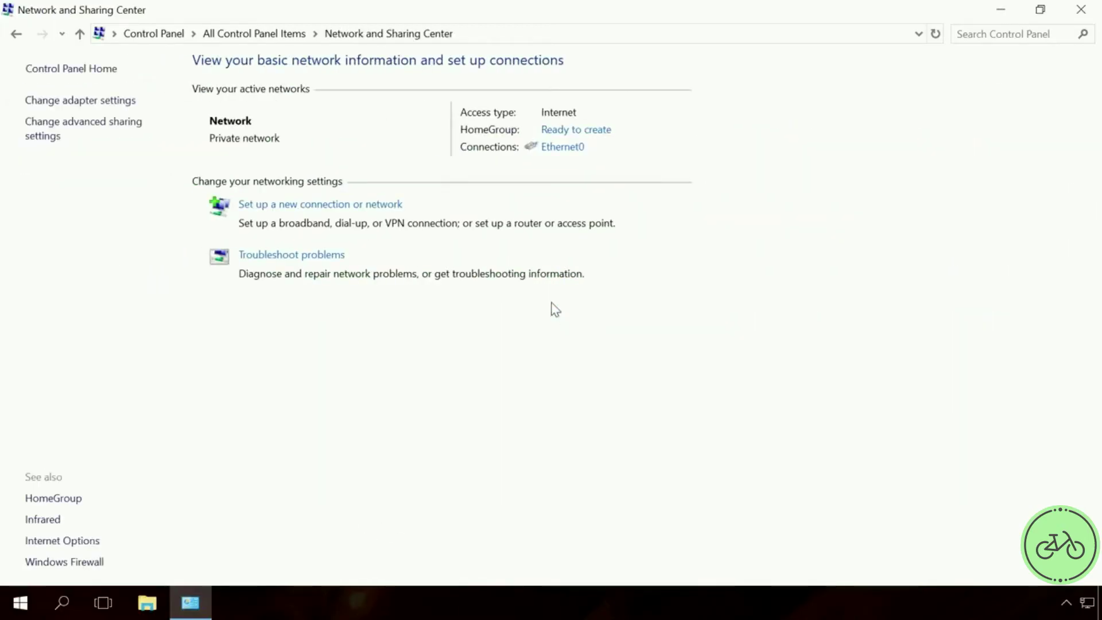
pyautogui.click(568, 147)
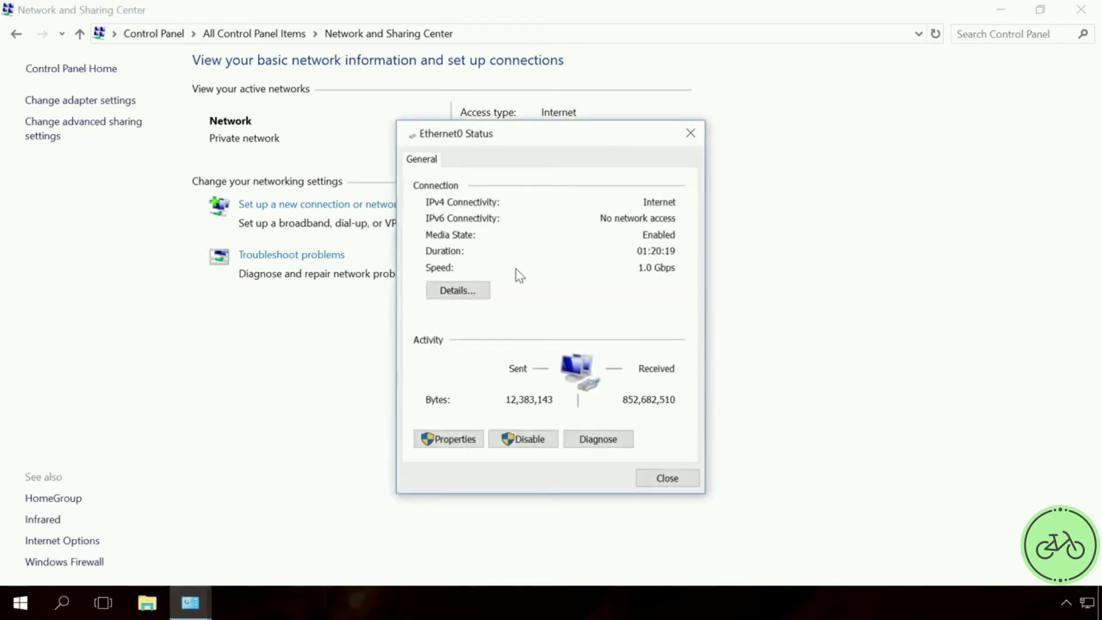
# Step: Show Ethernet0 details: IPv4 192.168.124.140, gateway and DNS server 192.168.124.2
pyautogui.click(466, 290)
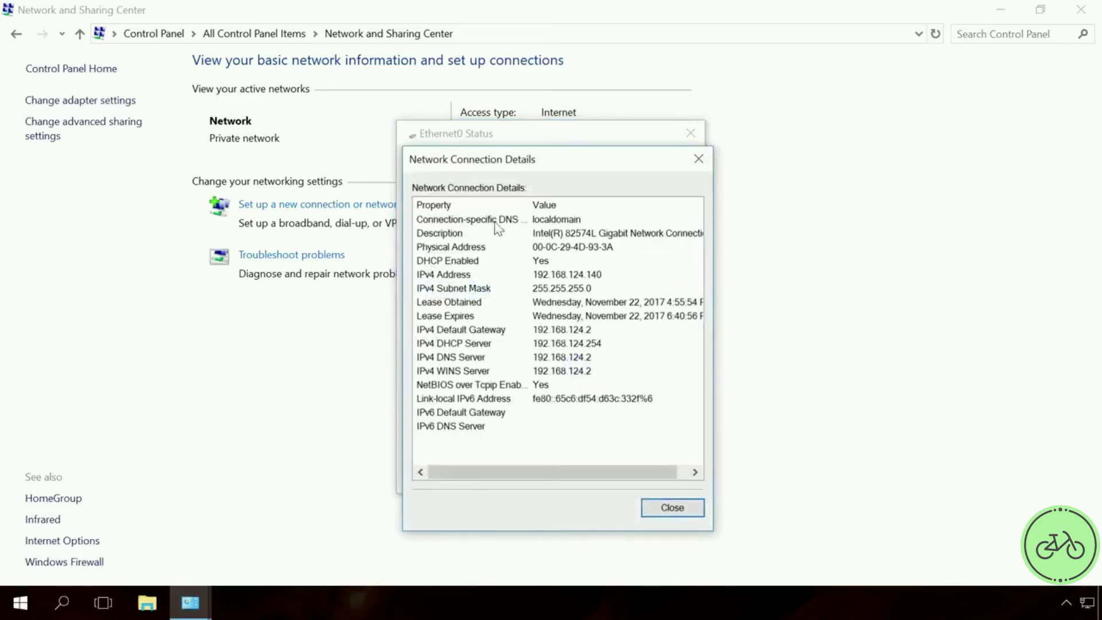
pyautogui.moveTo(504, 164); pyautogui.dragTo(342, 151)
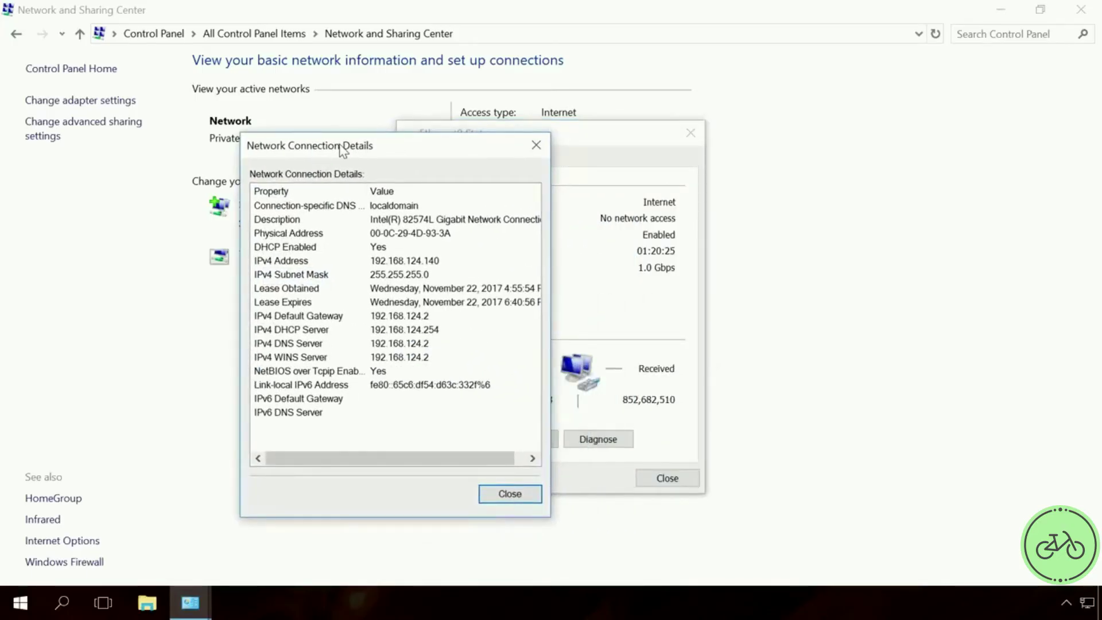
pyautogui.click(281, 262)
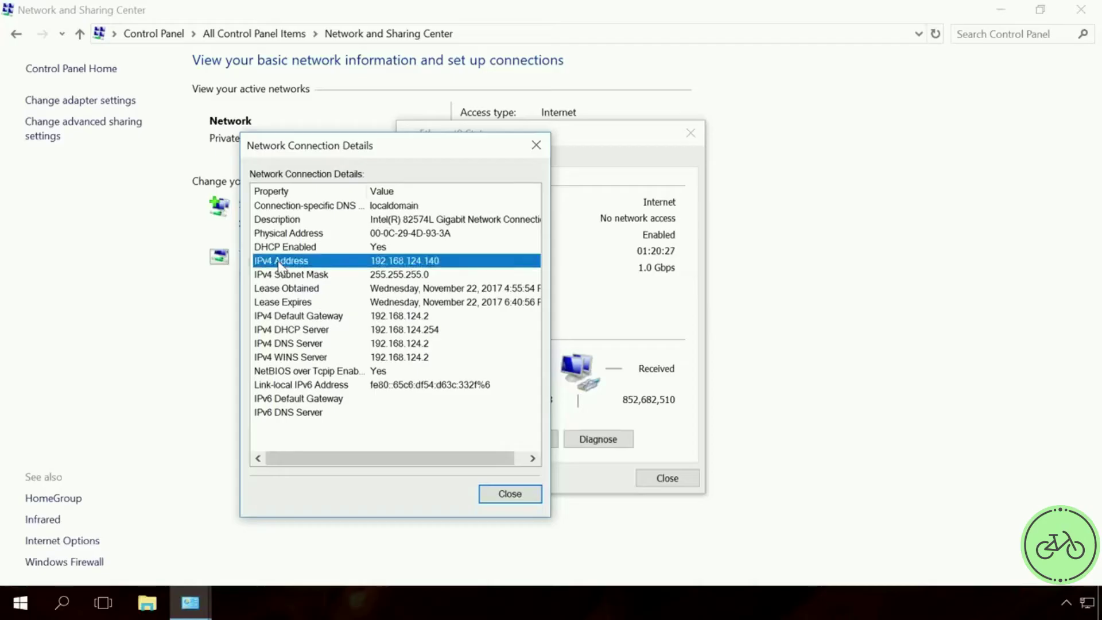
pyautogui.click(294, 317)
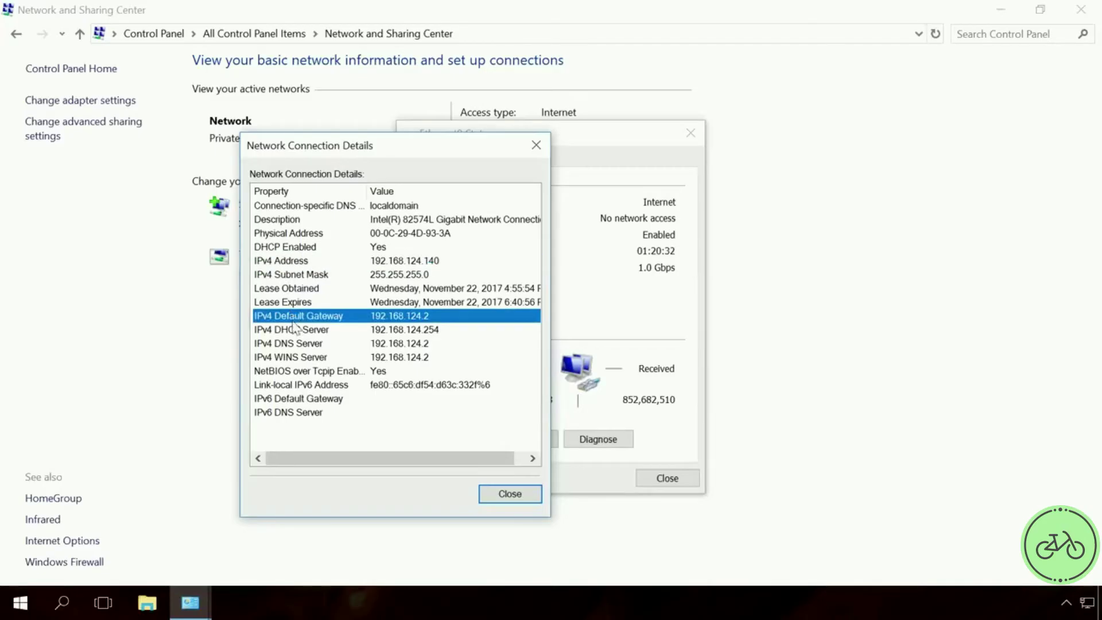
pyautogui.click(296, 344)
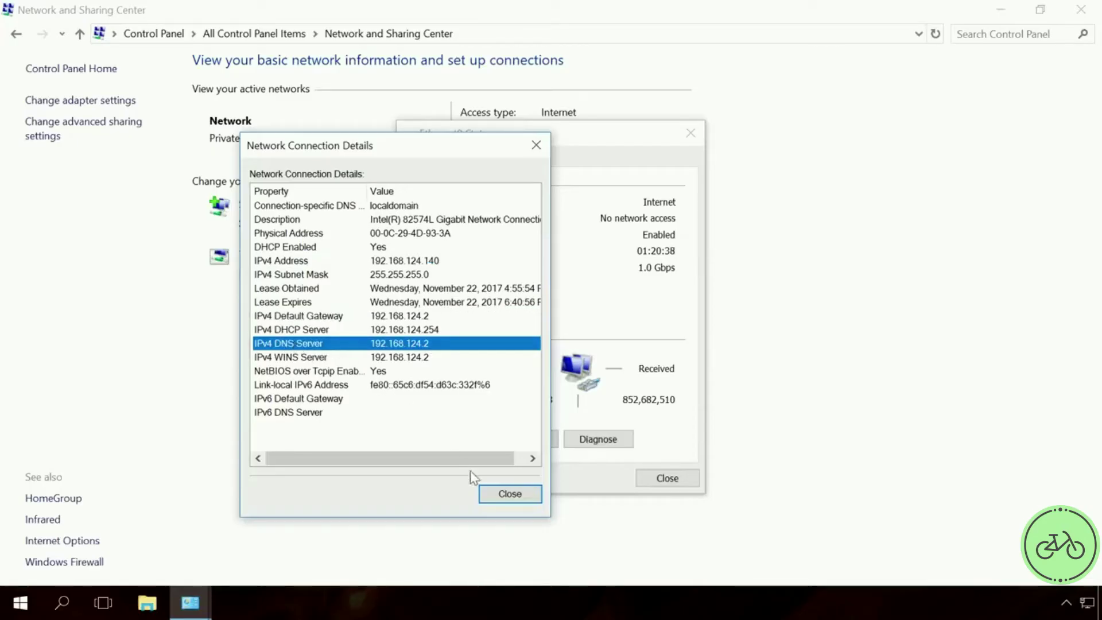
# Step: Open the Internet Protocol Version 4 (TCP/IPv4) properties of Ethernet0
pyautogui.click(501, 496)
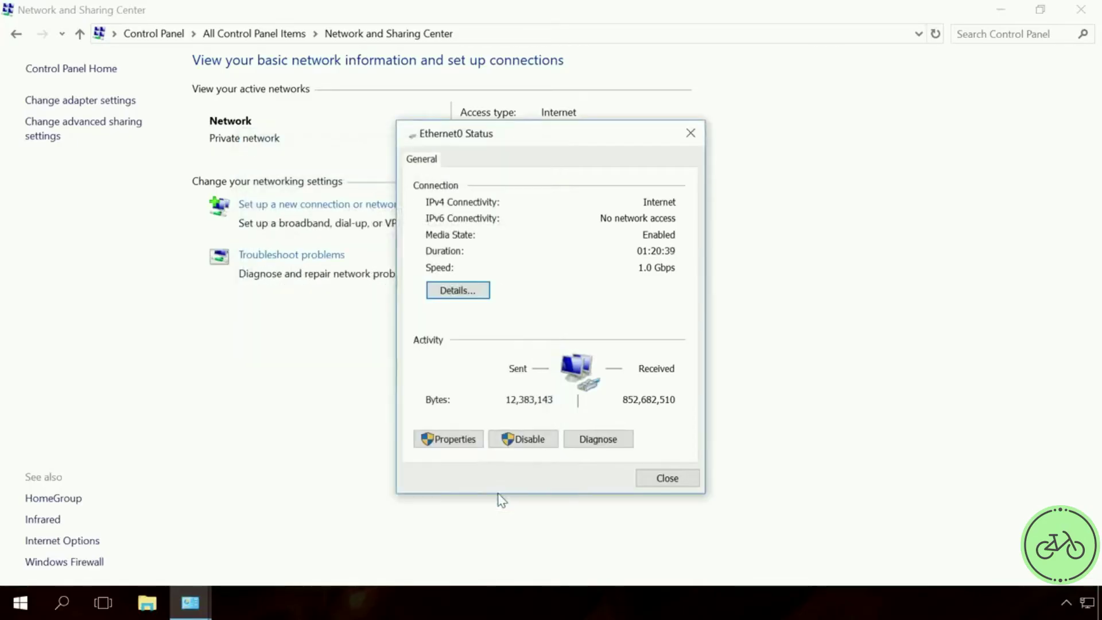
pyautogui.click(454, 440)
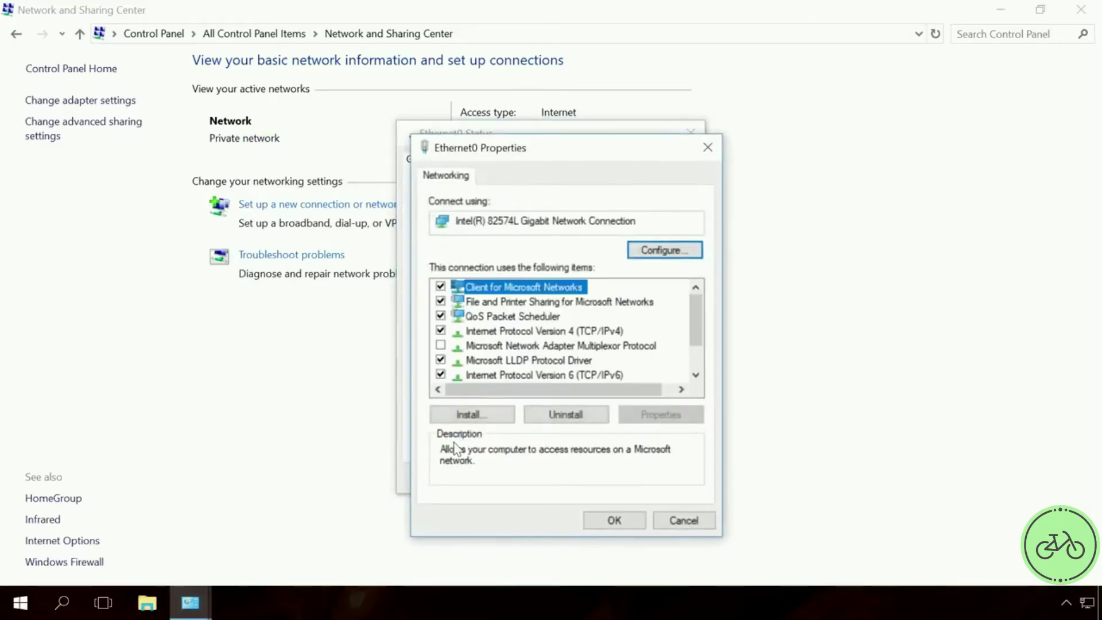
pyautogui.click(488, 331)
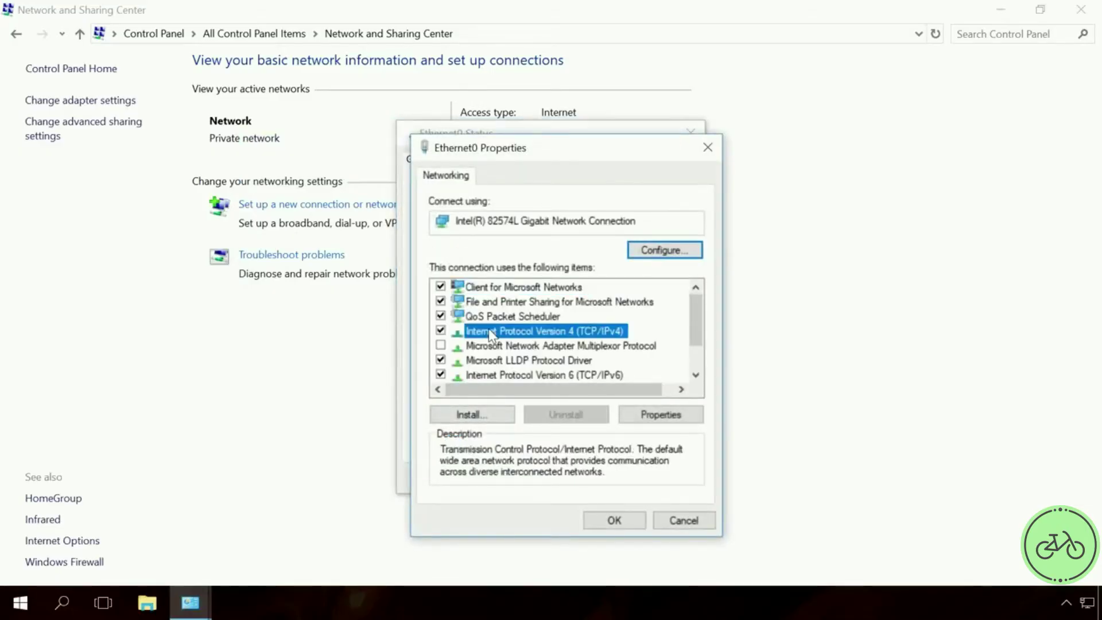
pyautogui.click(652, 418)
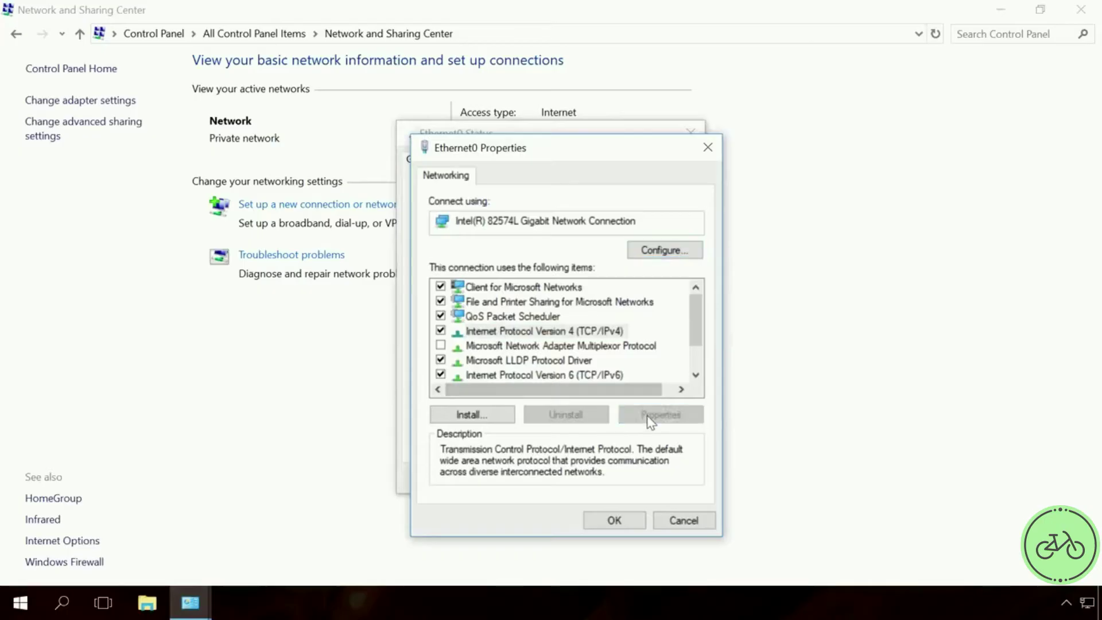
pyautogui.moveTo(559, 209); pyautogui.dragTo(149, 140)
# Step: Set static IP 192.168.124.140, mask 255.255.255.0, gateway 192.168.124.2, DNS 192.168.124.2 and 8.8.8.8
pyautogui.click(116, 248)
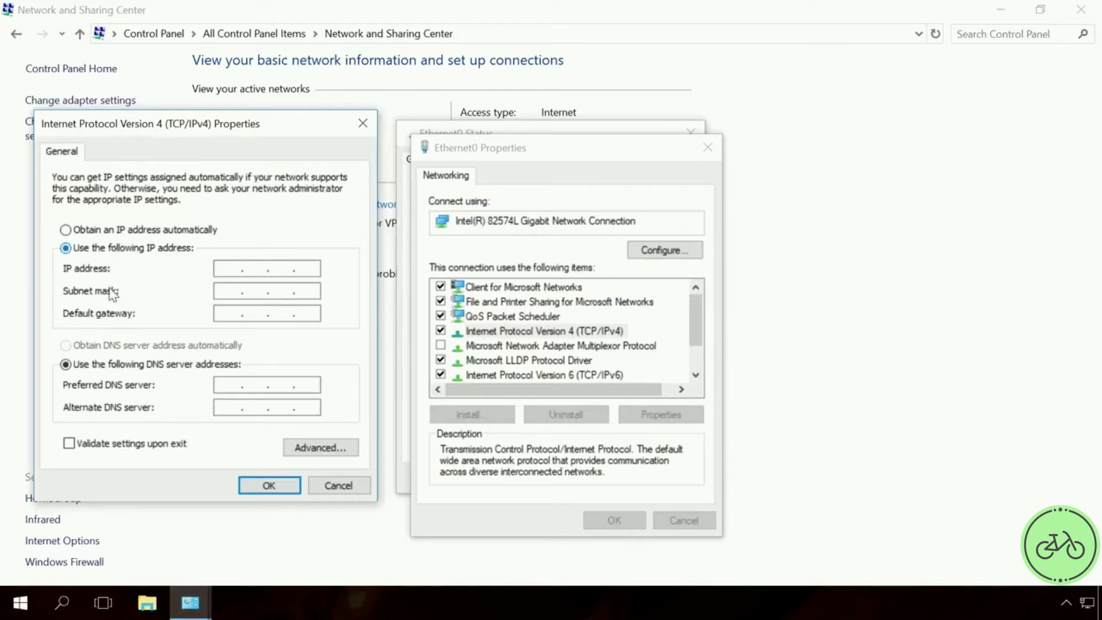
pyautogui.click(84, 365)
pyautogui.click(231, 267)
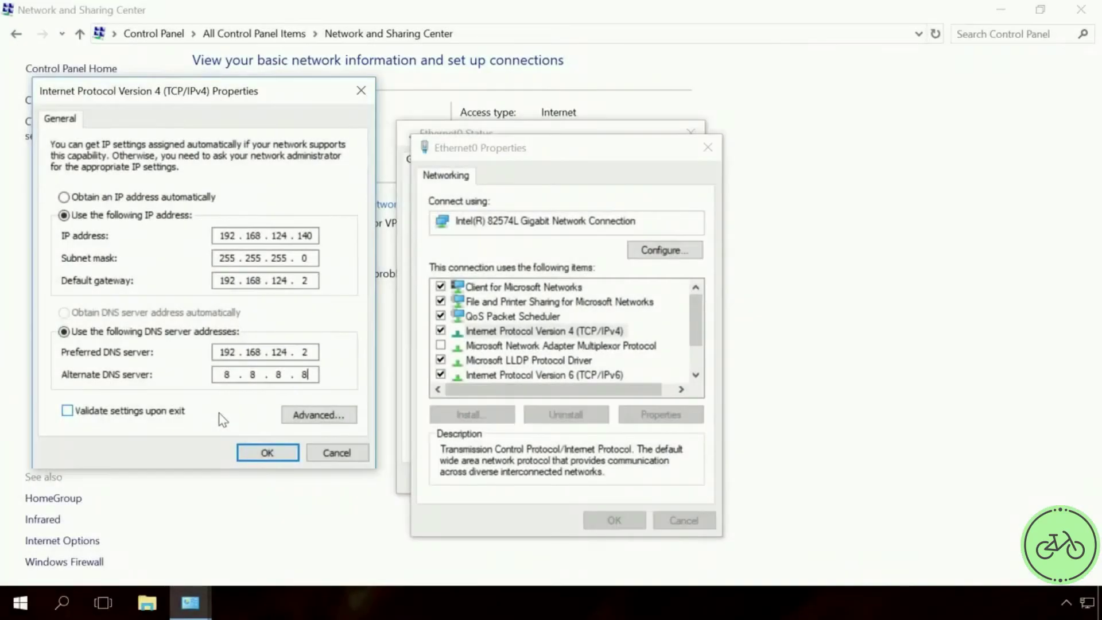
pyautogui.click(259, 452)
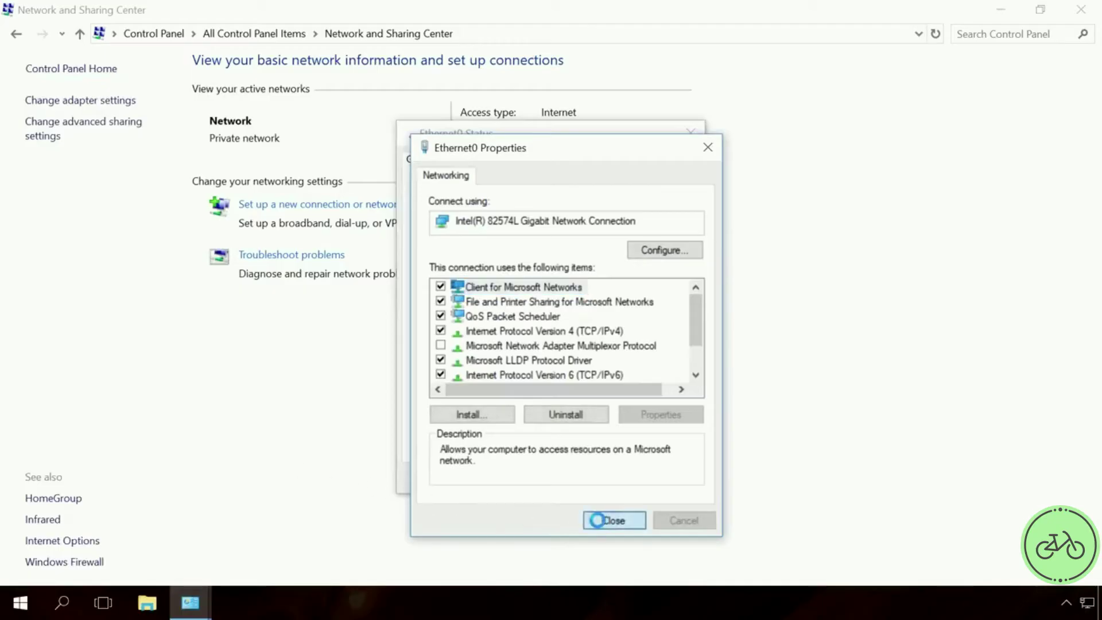
pyautogui.click(634, 520)
pyautogui.click(645, 481)
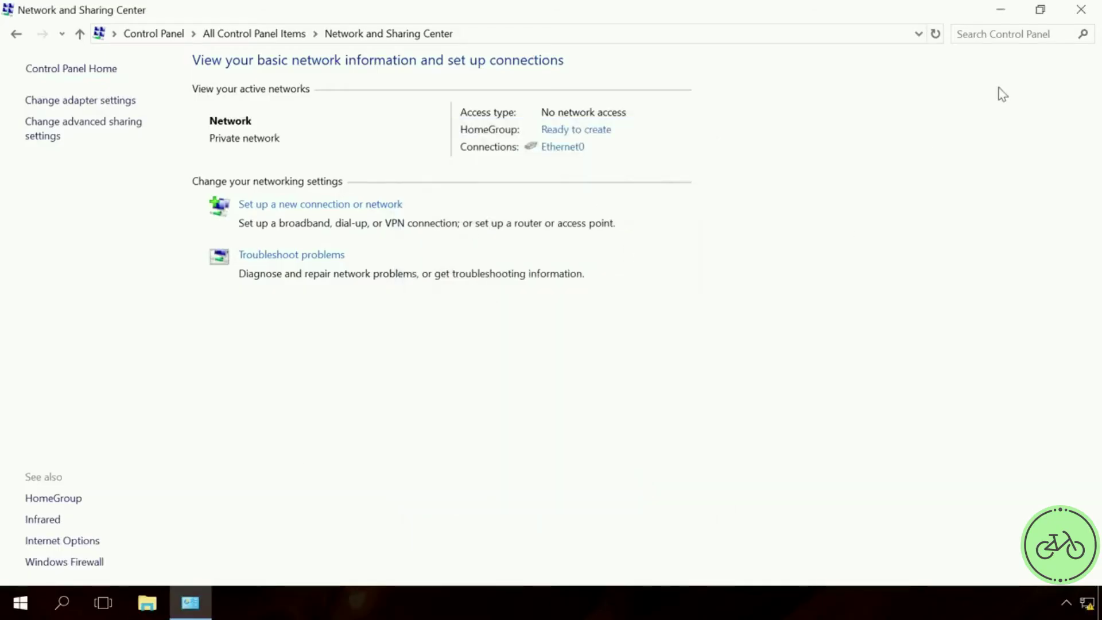
pyautogui.click(1082, 11)
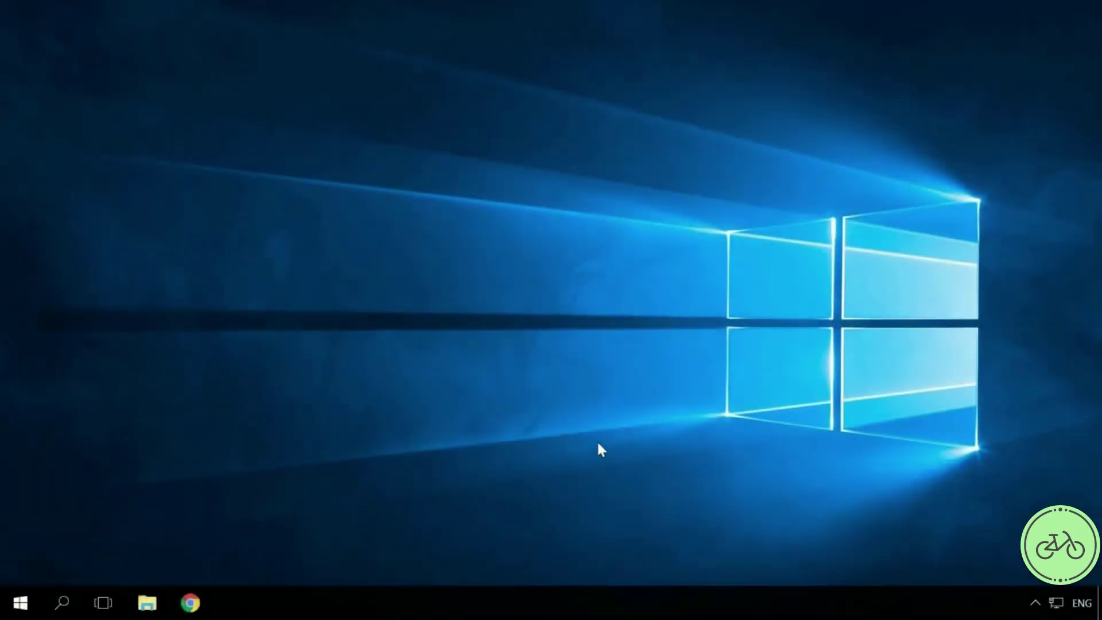
# Step: Launch mstsc from the Run prompt and paste 192.168.124.140 as the computer
pyautogui.press('super+r')
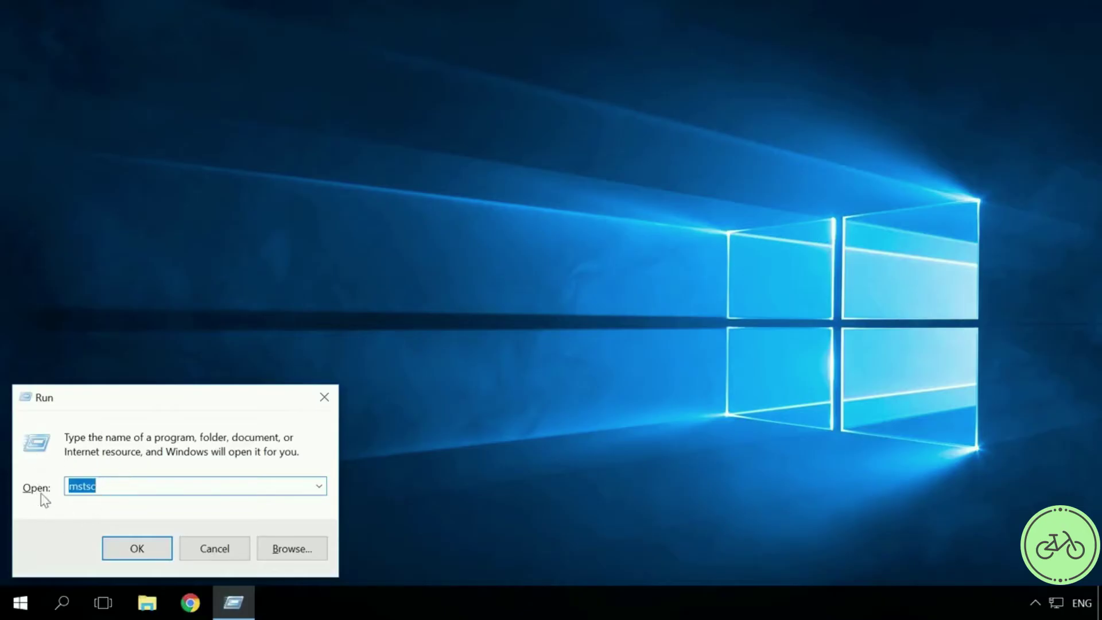
pyautogui.click(141, 553)
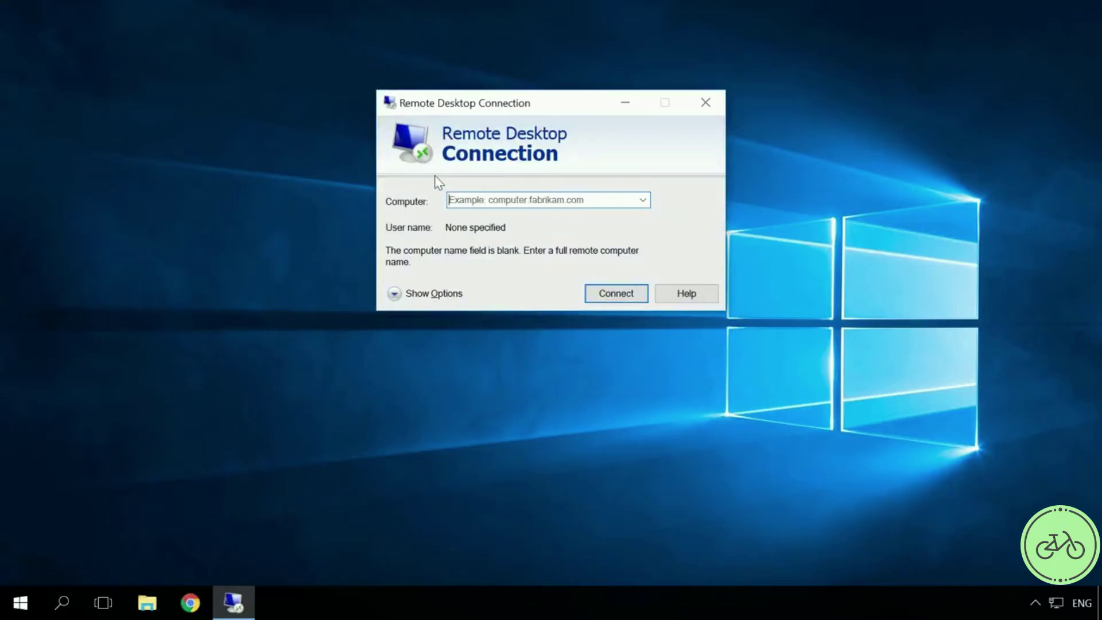
pyautogui.hotkey('ctrl', 'v')
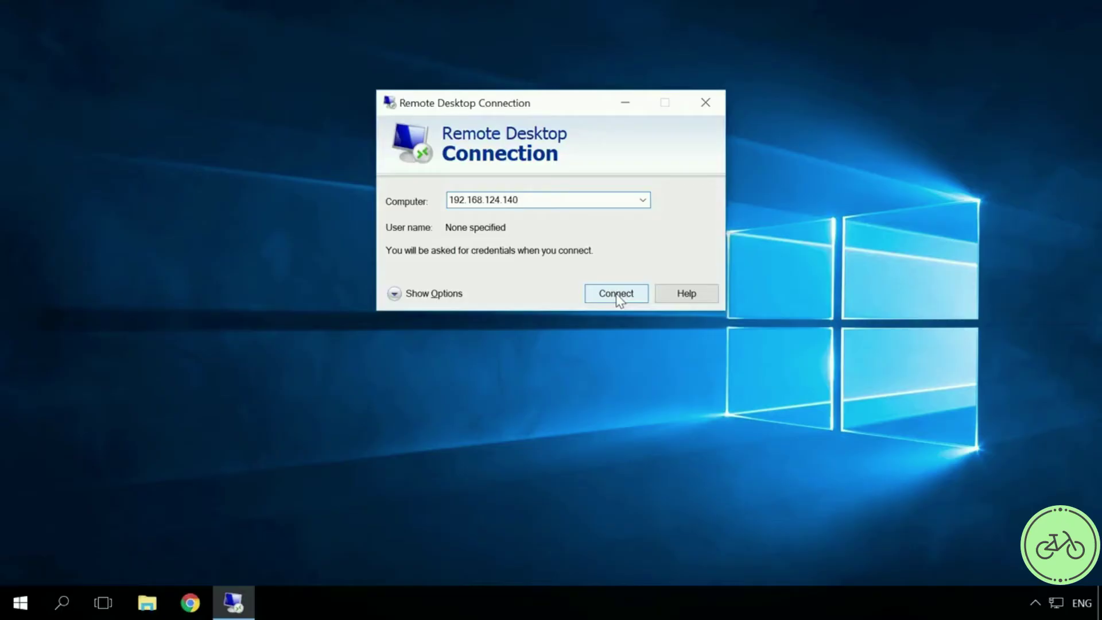
# Step: Connect to 192.168.124.140 and submit the account password in Windows Security
pyautogui.click(616, 294)
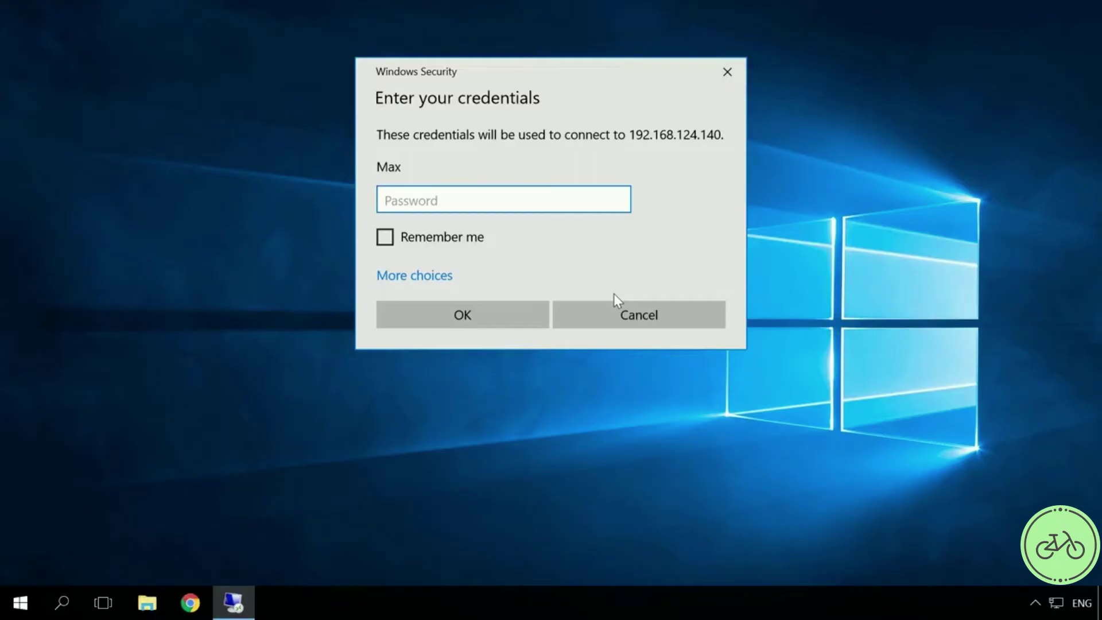
pyautogui.write('•••••••')
pyautogui.click(467, 319)
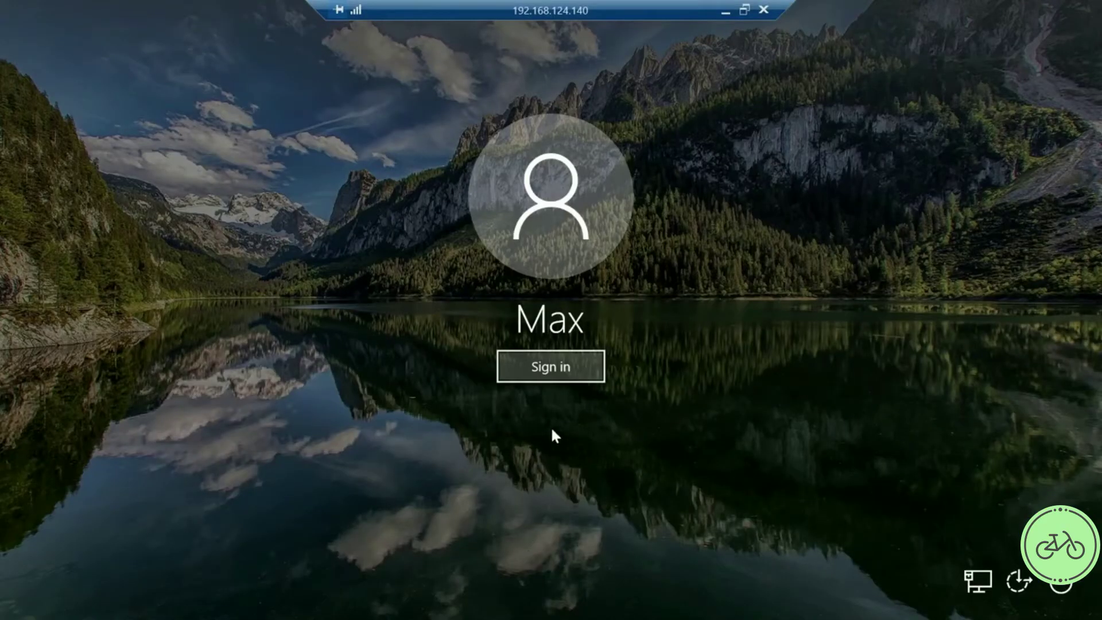
# Step: Sign in remotely, close the Start menu and create a 'New folder' on the remote desktop
pyautogui.click(548, 379)
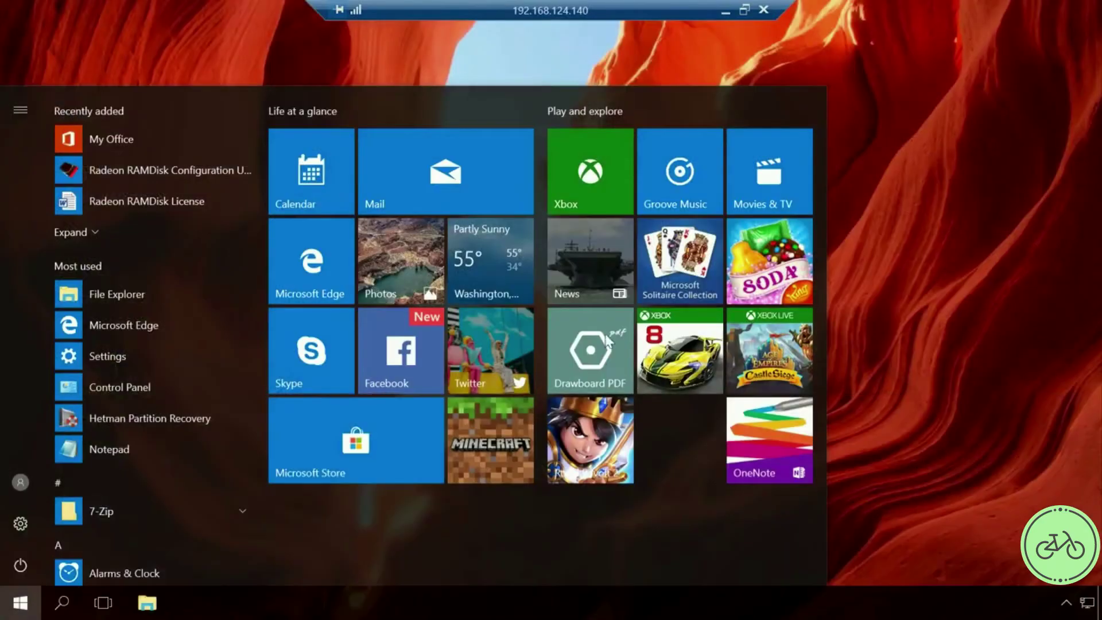
pyautogui.click(705, 44)
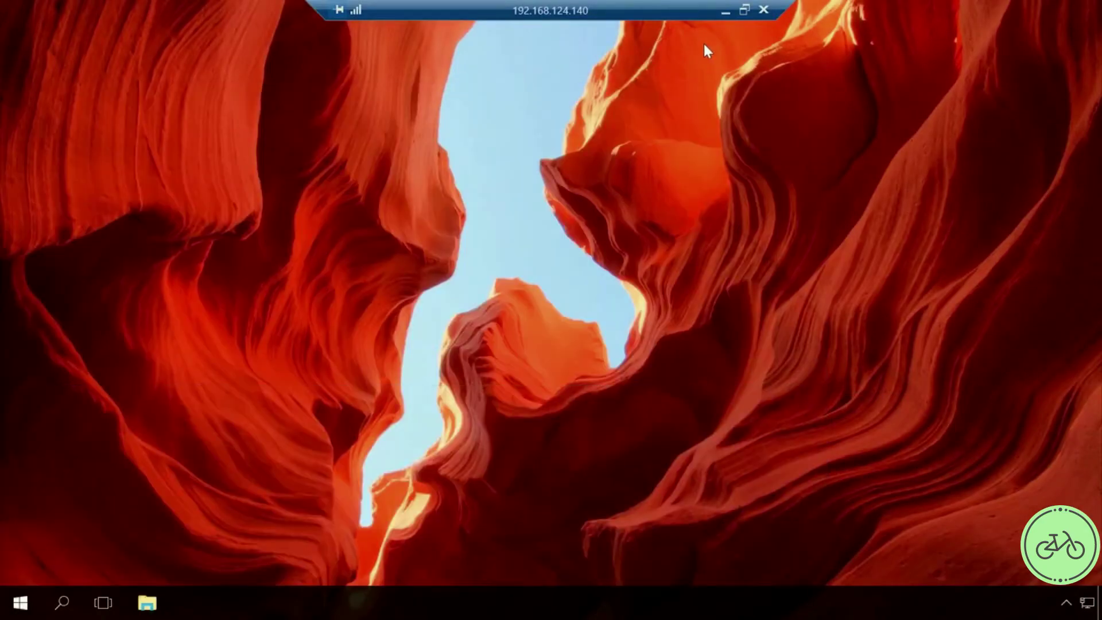
pyautogui.rightClick(520, 208)
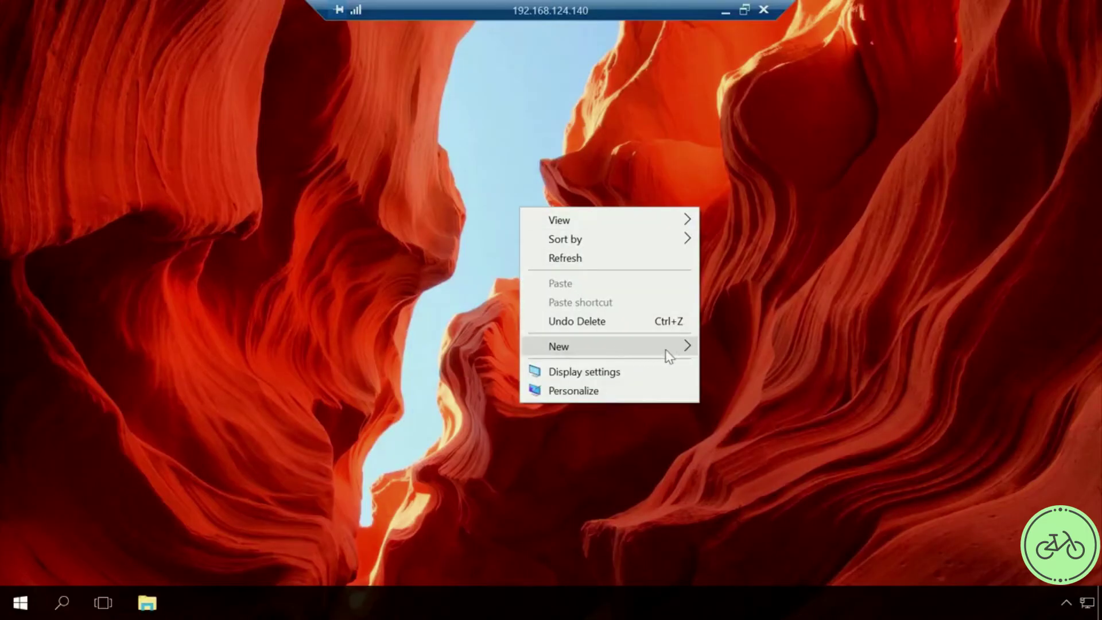
pyautogui.moveTo(664, 350)
pyautogui.click(725, 345)
pyautogui.press('Return')
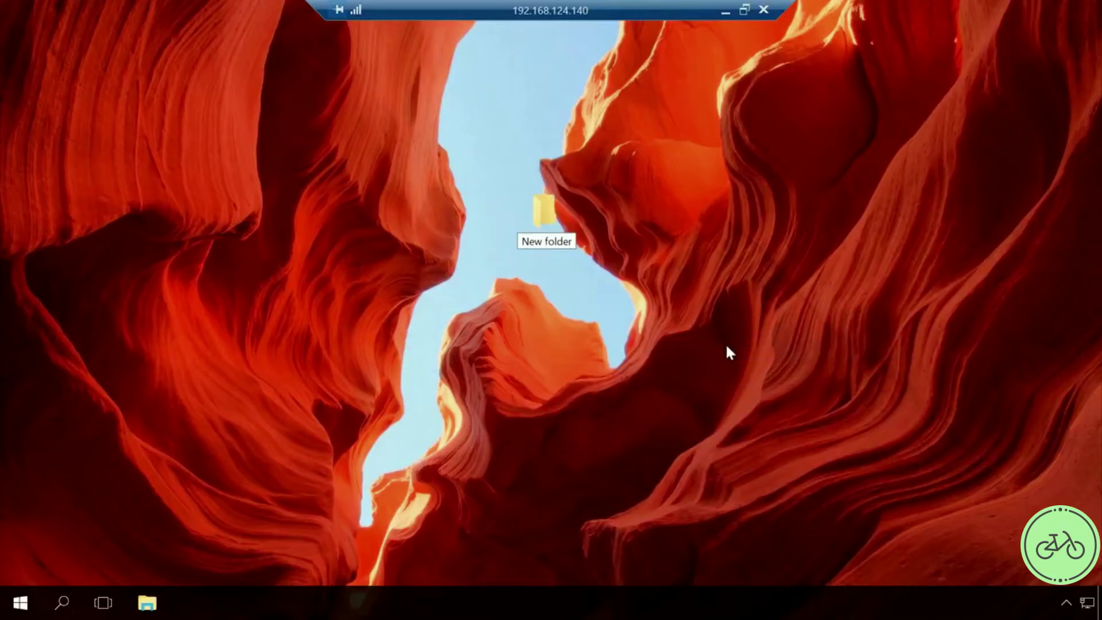
pyautogui.click(652, 296)
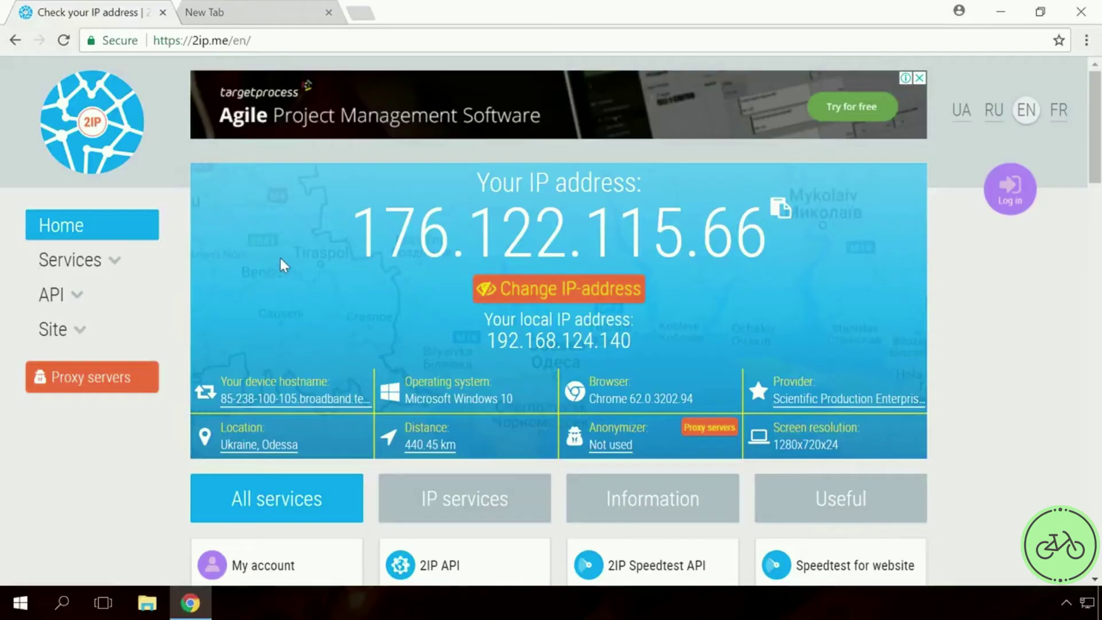
pyautogui.moveTo(344, 227); pyautogui.dragTo(760, 221)
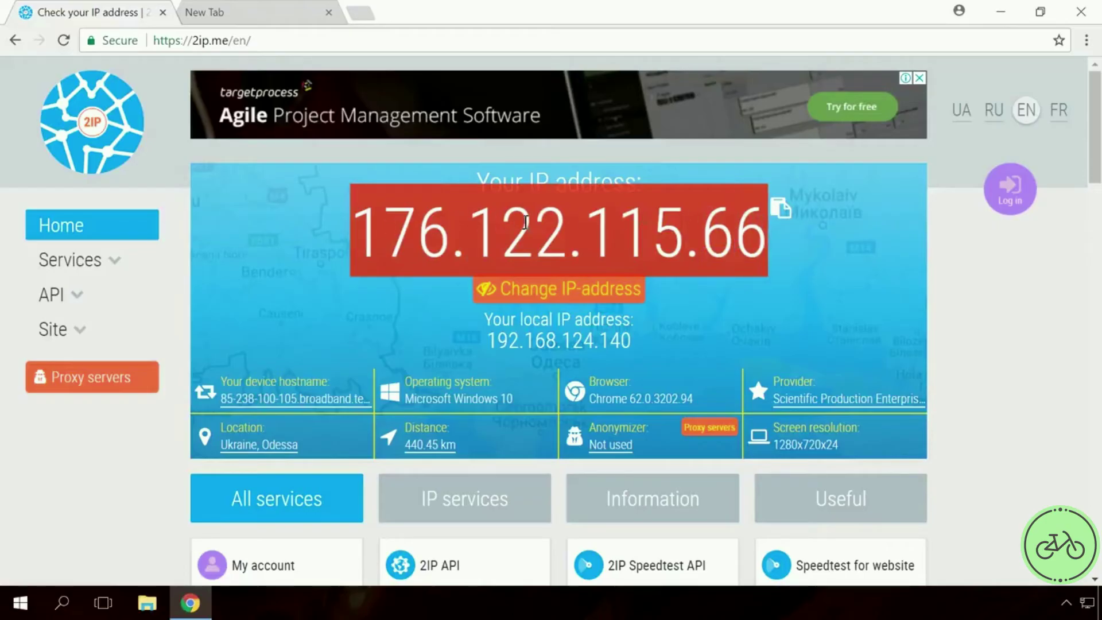
pyautogui.click(322, 232)
# Step: Open the router admin at 192.168.0.1 and reserve 192.168.124.140 for MAC 00-0C-29-4D-93-3A
pyautogui.click(290, 22)
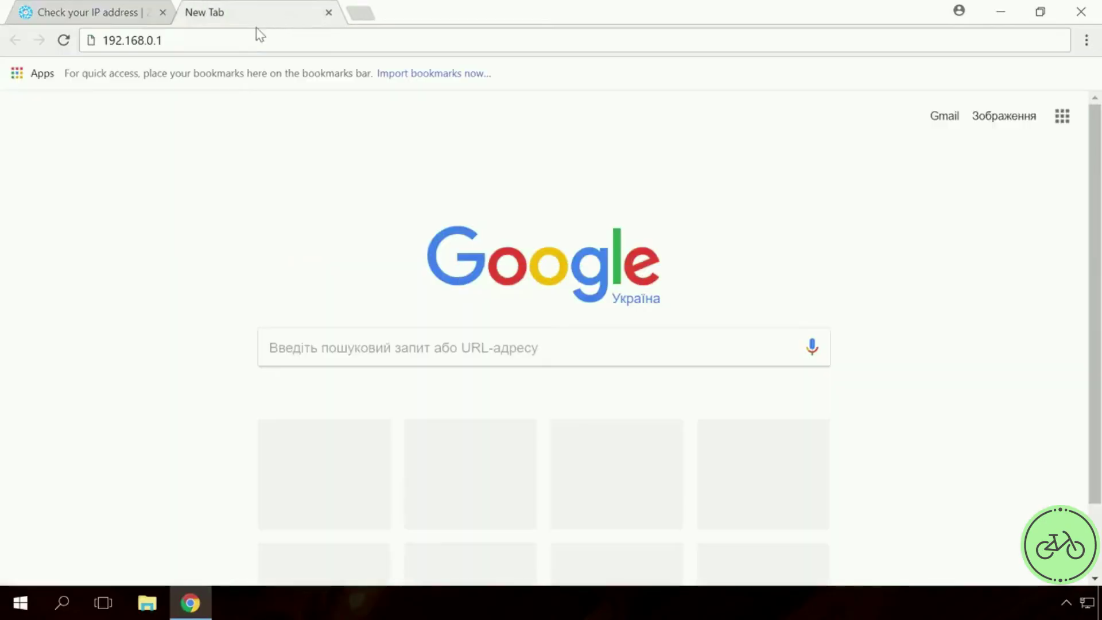
pyautogui.click(183, 36)
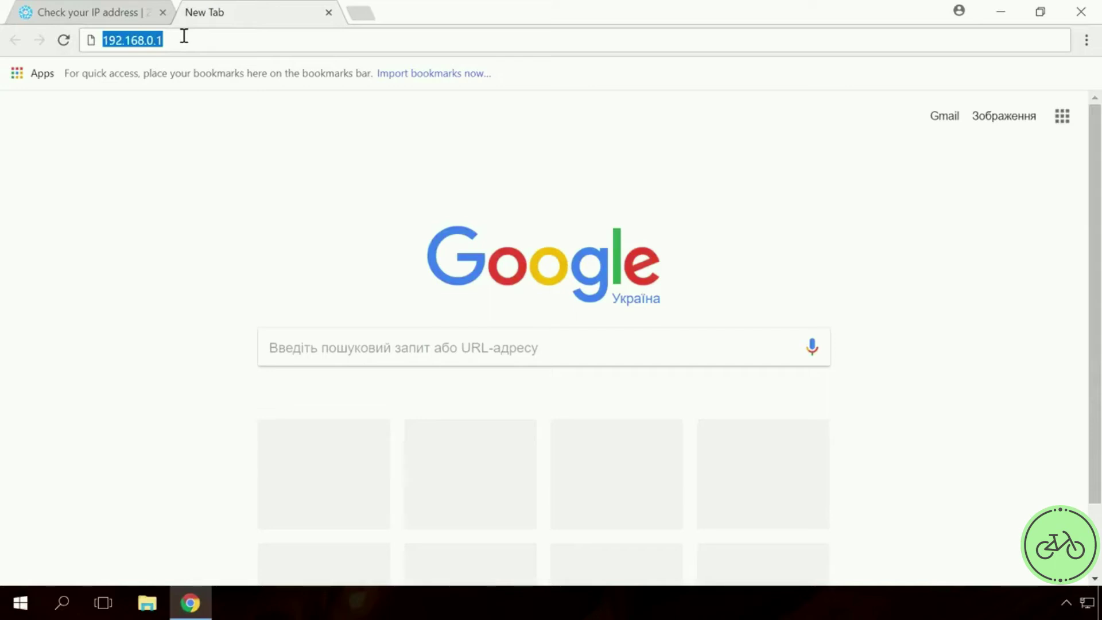
pyautogui.press('Return')
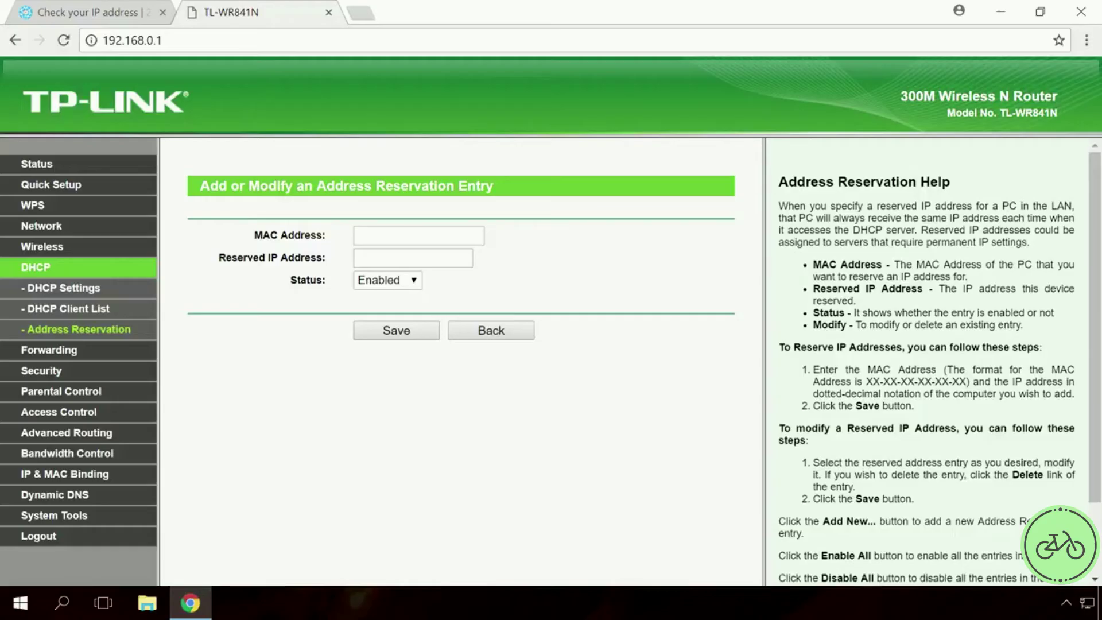
pyautogui.write('00-0C-29-4D-93-3A')
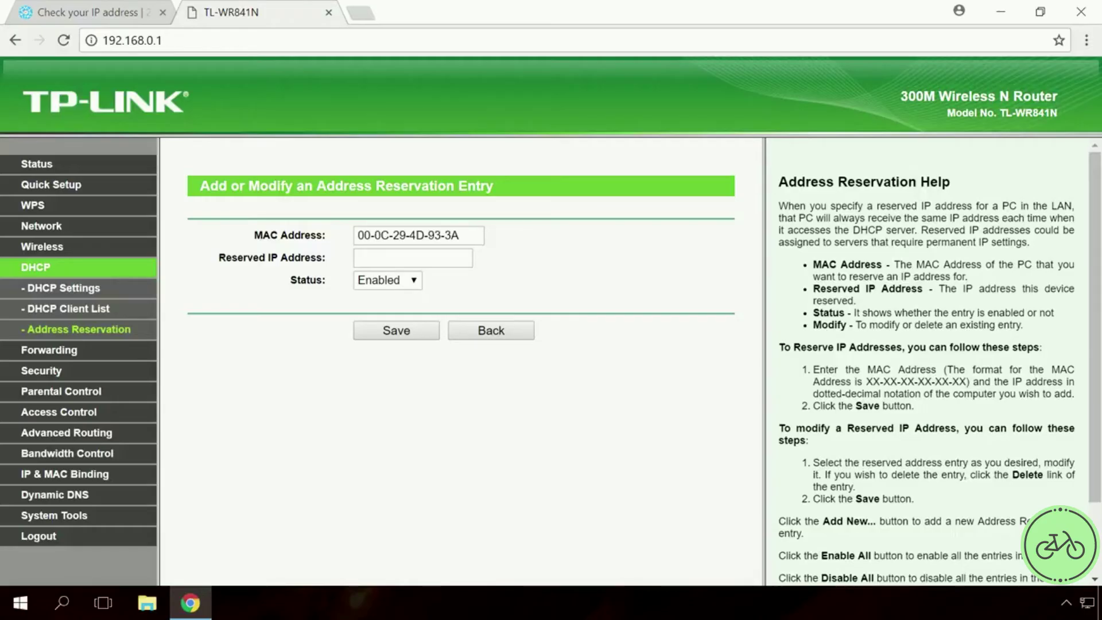
pyautogui.write('192.168.124.140')
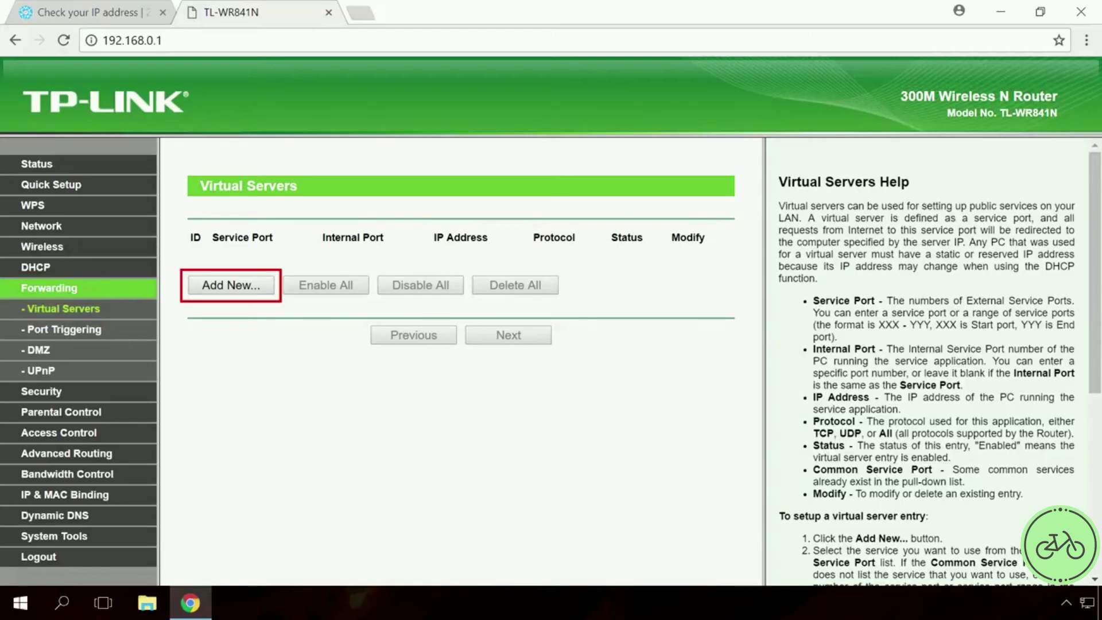
# Step: Add a virtual server forwarding port 3389 to IP 192.168.124.140
pyautogui.write('3389')
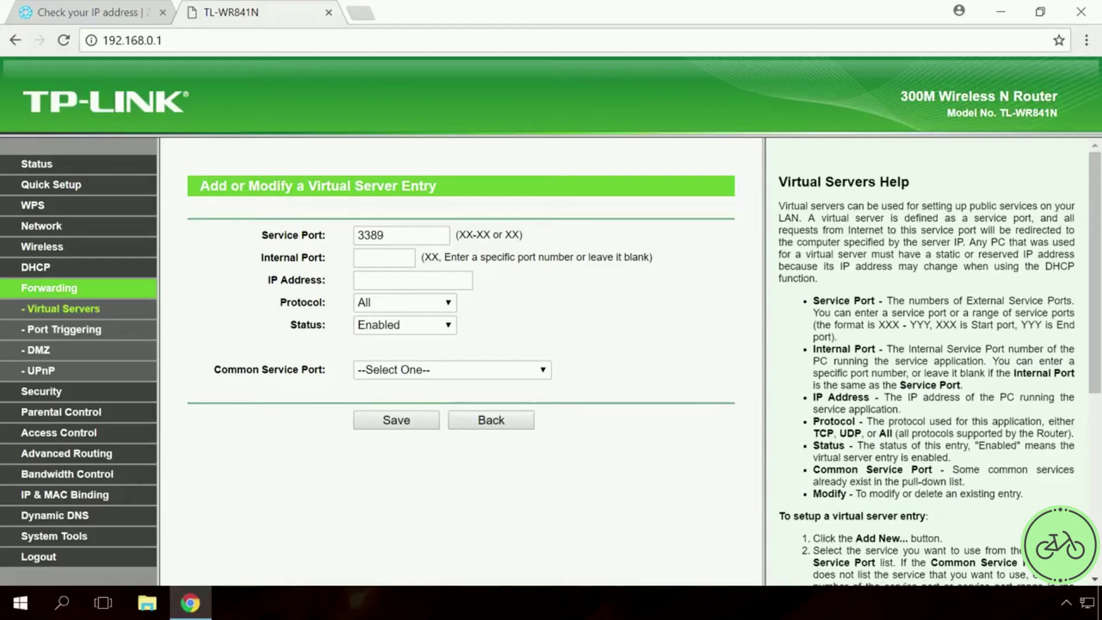
pyautogui.write('3389')
pyautogui.click(412, 280)
pyautogui.write('192.168.124.140')
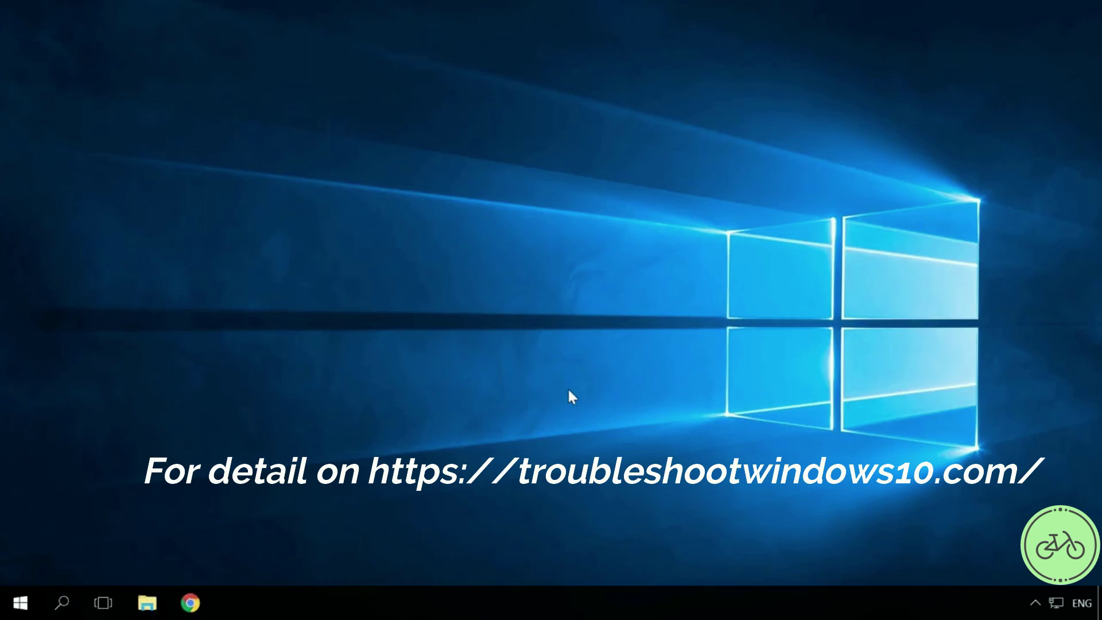
pyautogui.press('super+r')
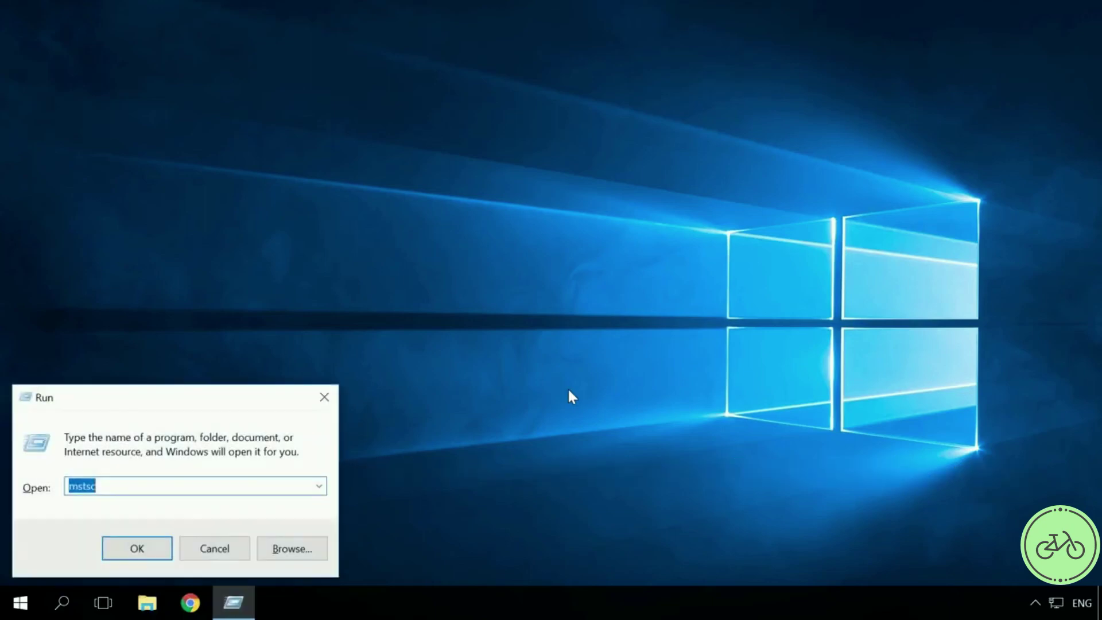
pyautogui.click(141, 550)
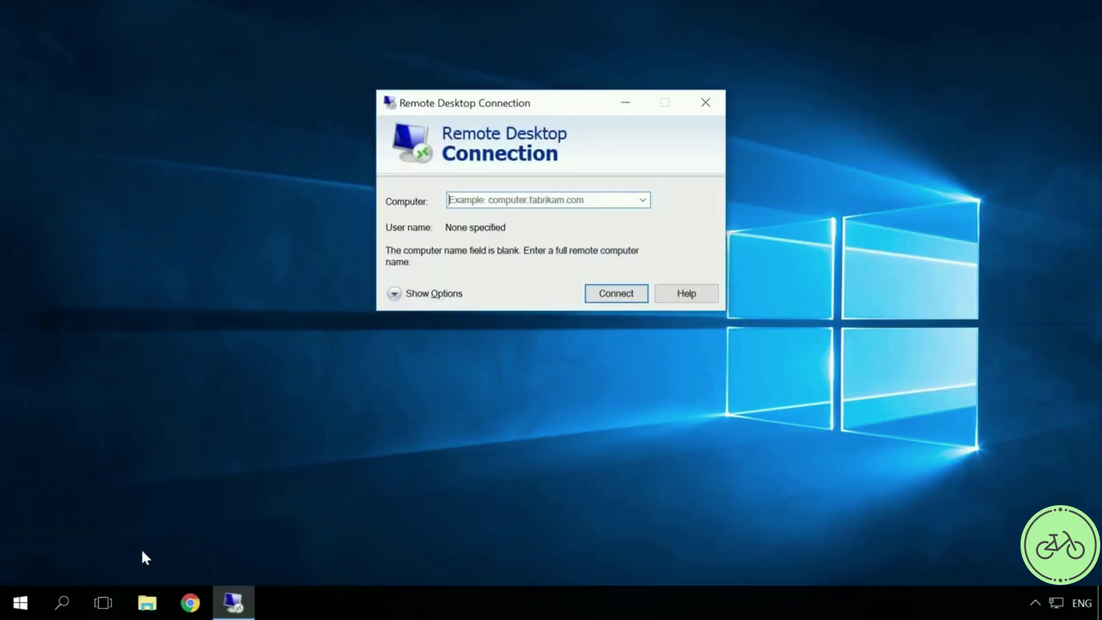
pyautogui.click(528, 199)
pyautogui.hotkey('ctrl', 'v')
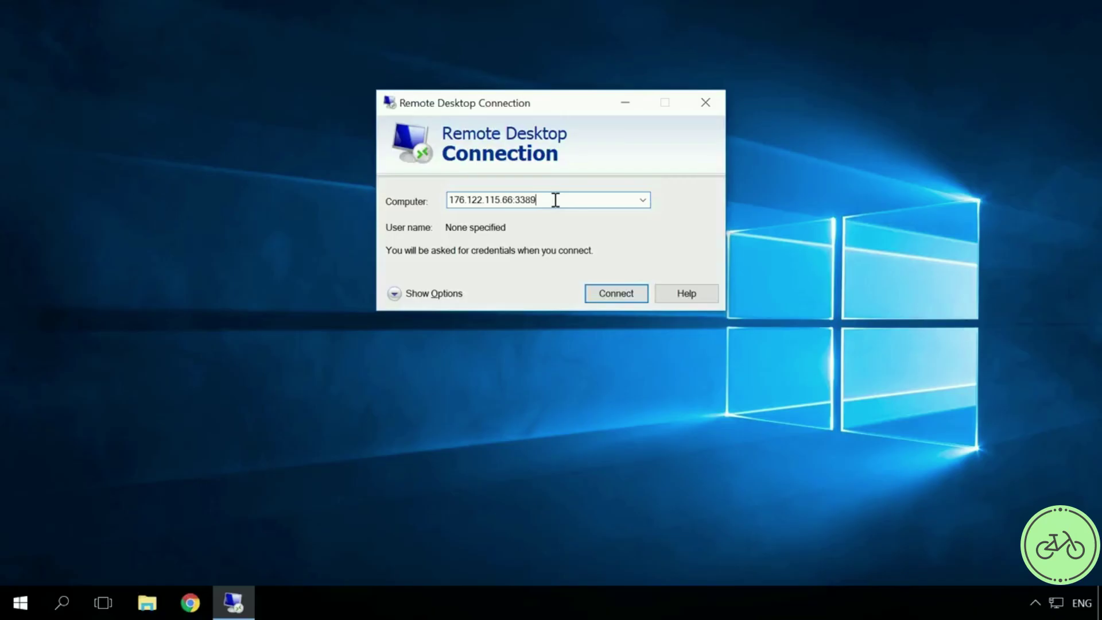
# Step: Connect to 176.122.115.66:3389 and submit the account password
pyautogui.click(616, 297)
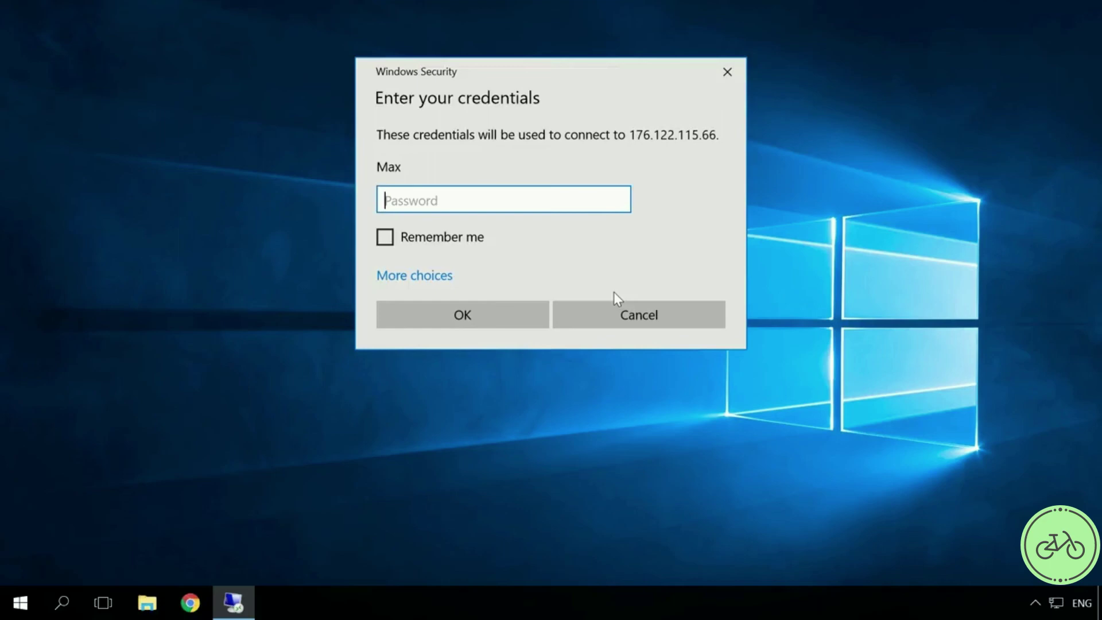
pyautogui.write('•••••••')
pyautogui.click(470, 317)
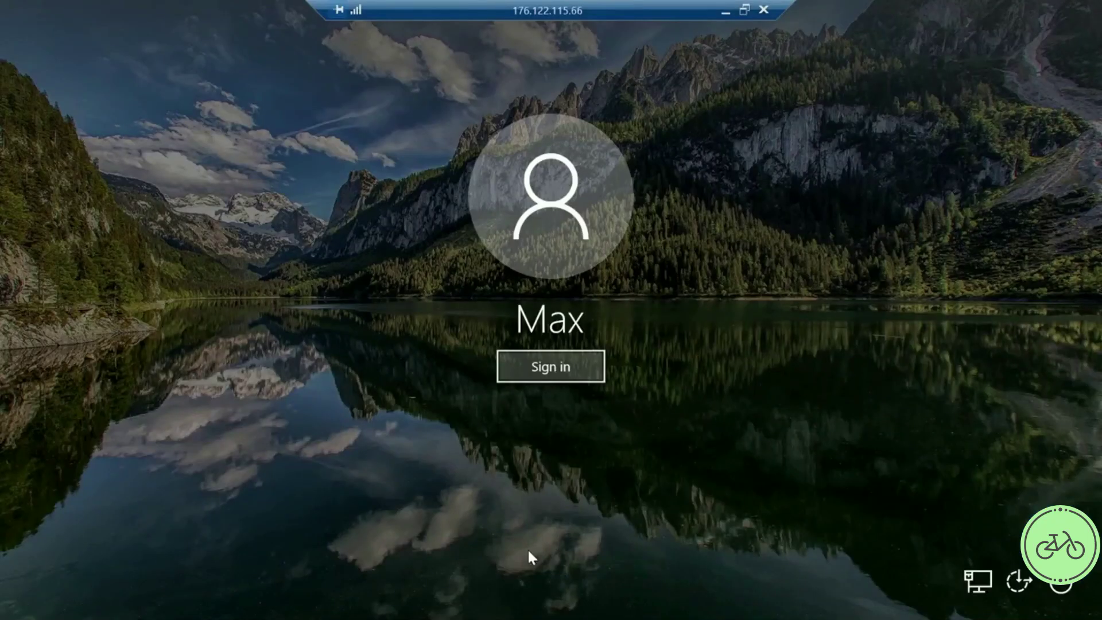
pyautogui.click(547, 374)
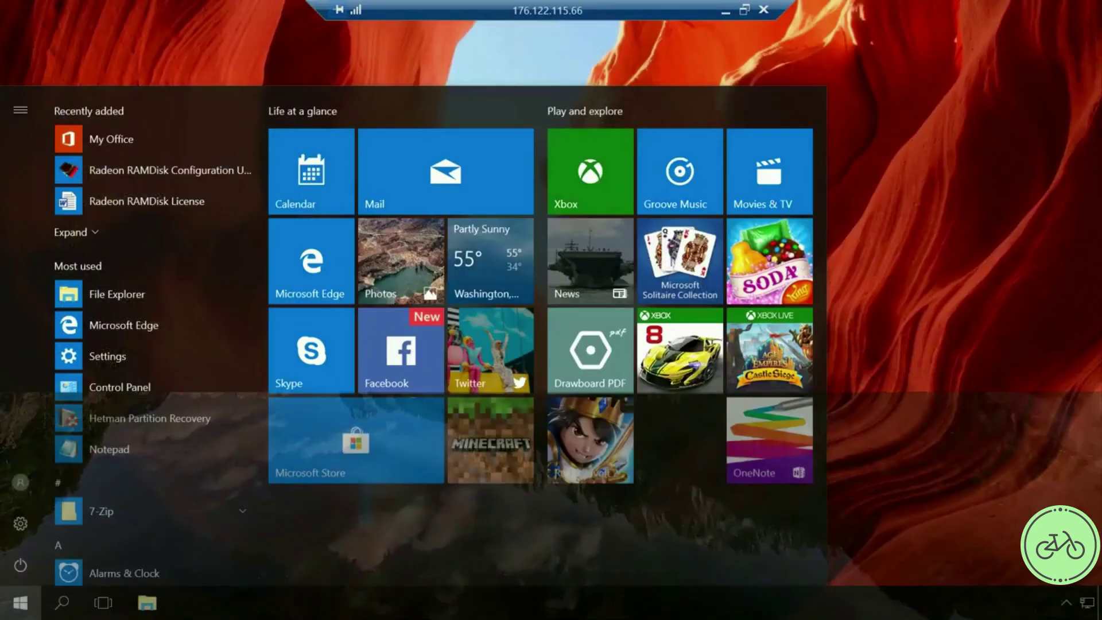
pyautogui.click(705, 44)
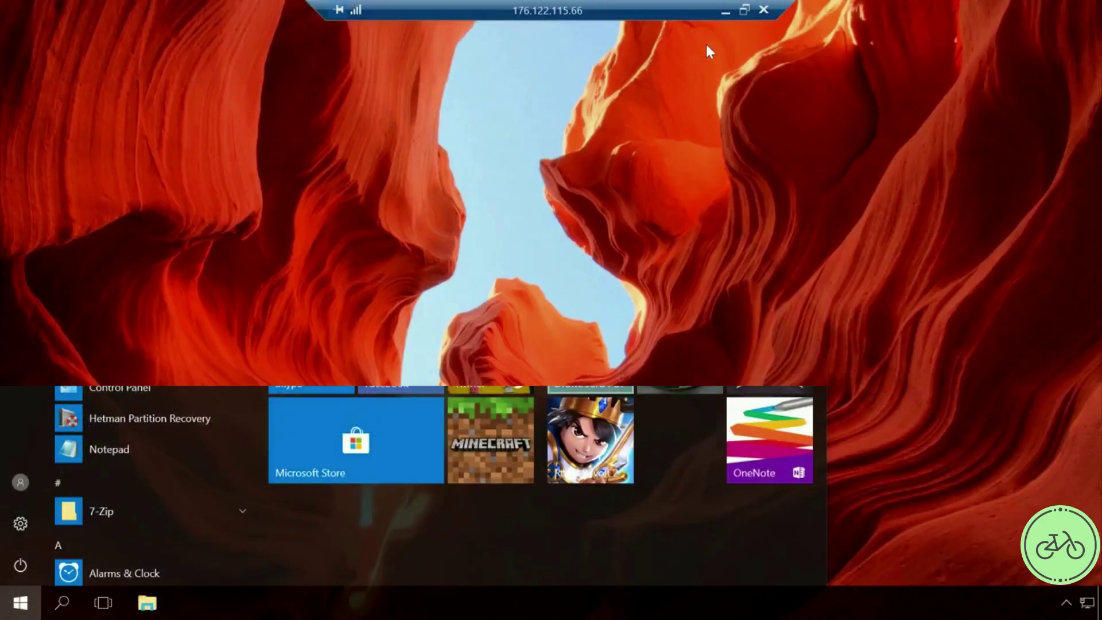